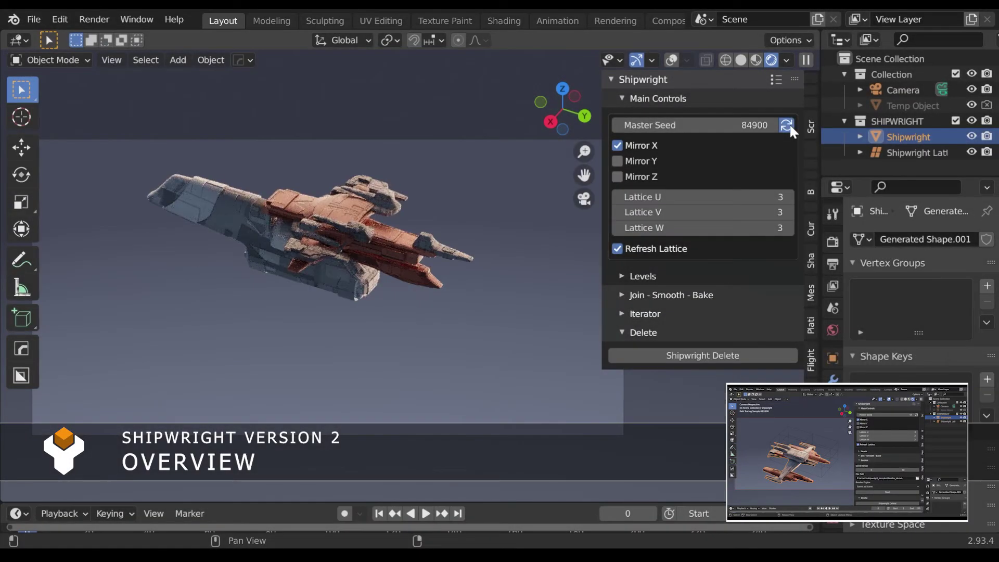
Step: Reroll the Master Seed fifteen times to preview different ships, ending on seed 56355
click(786, 125)
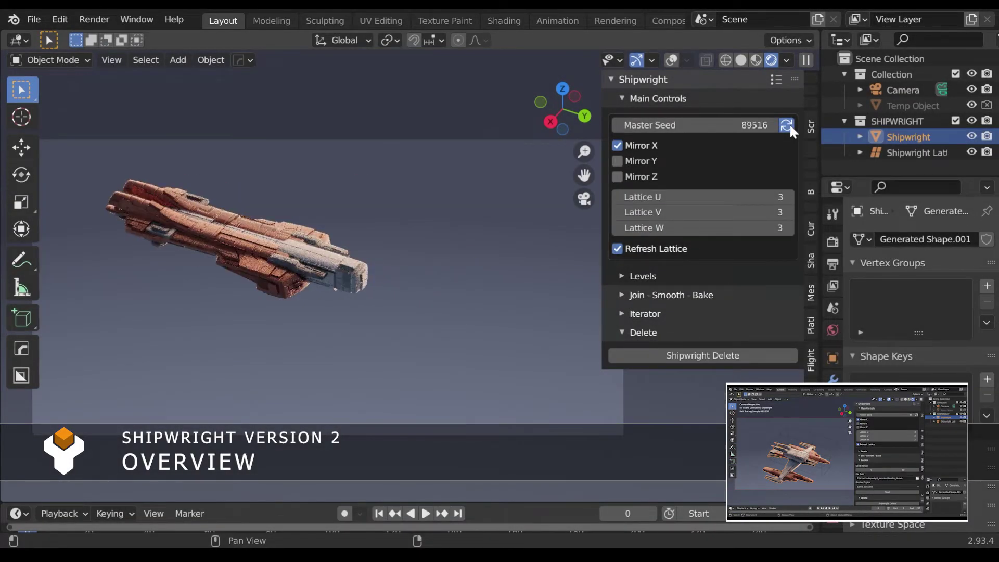
click(786, 125)
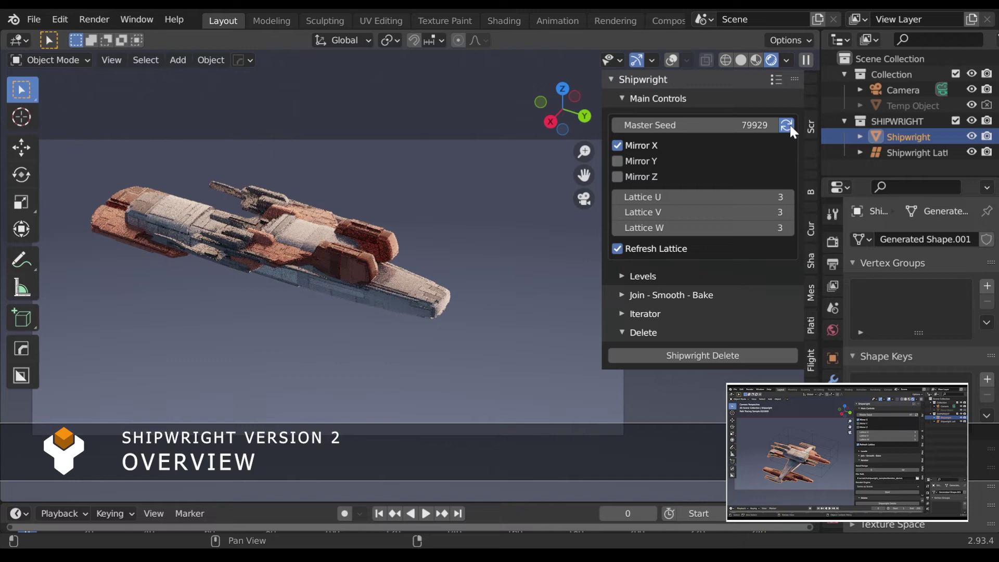
click(787, 125)
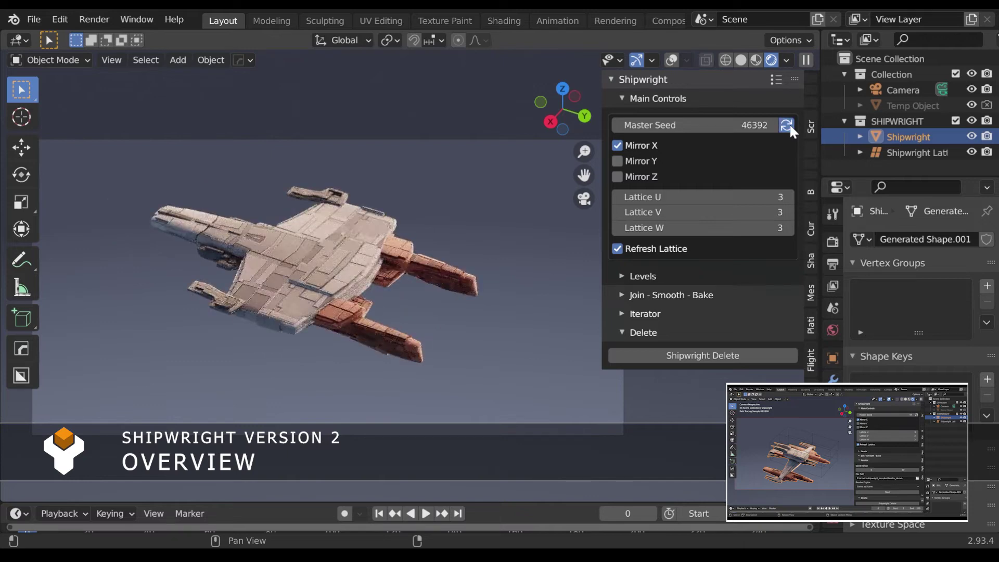
click(786, 126)
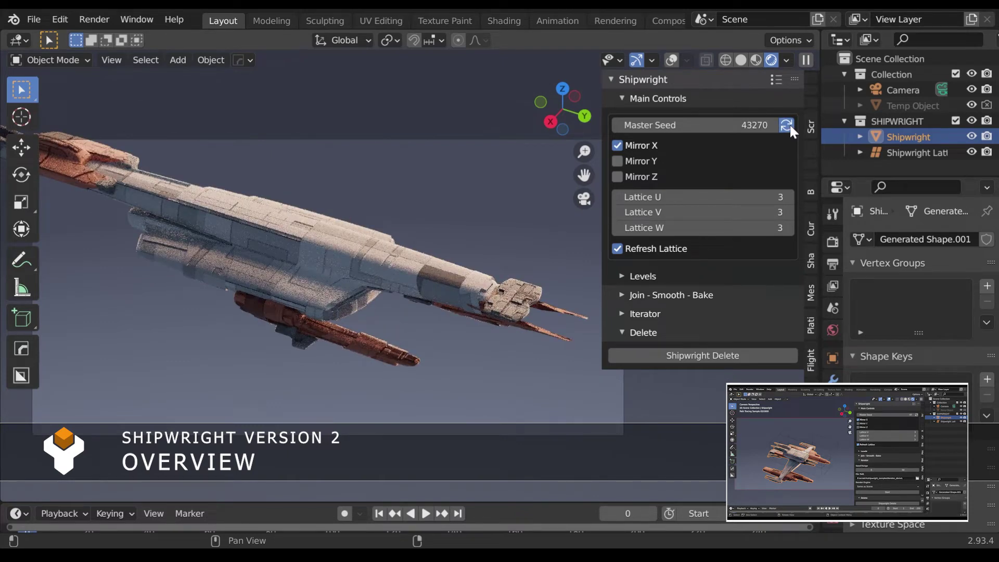
click(787, 125)
click(787, 126)
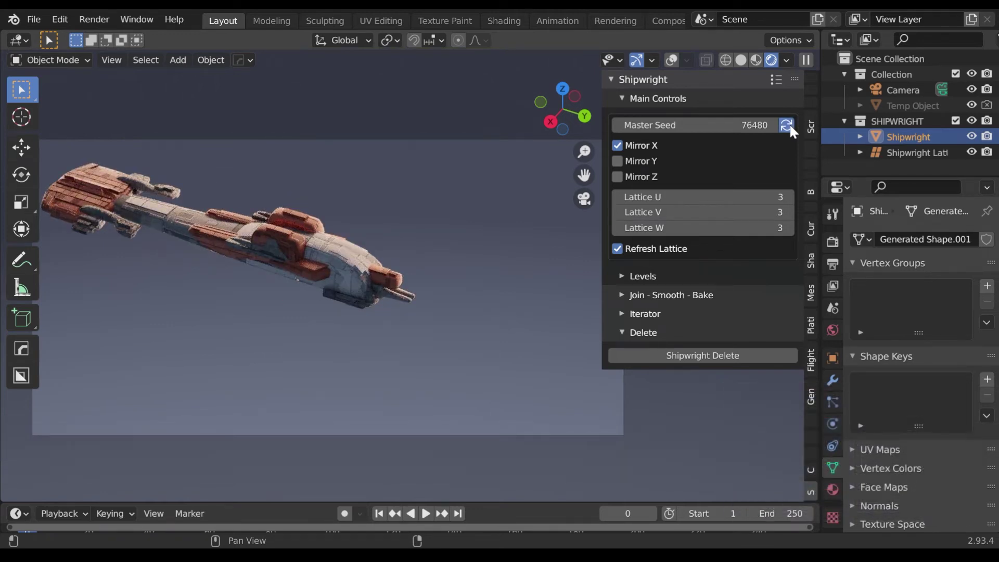
click(788, 125)
click(787, 125)
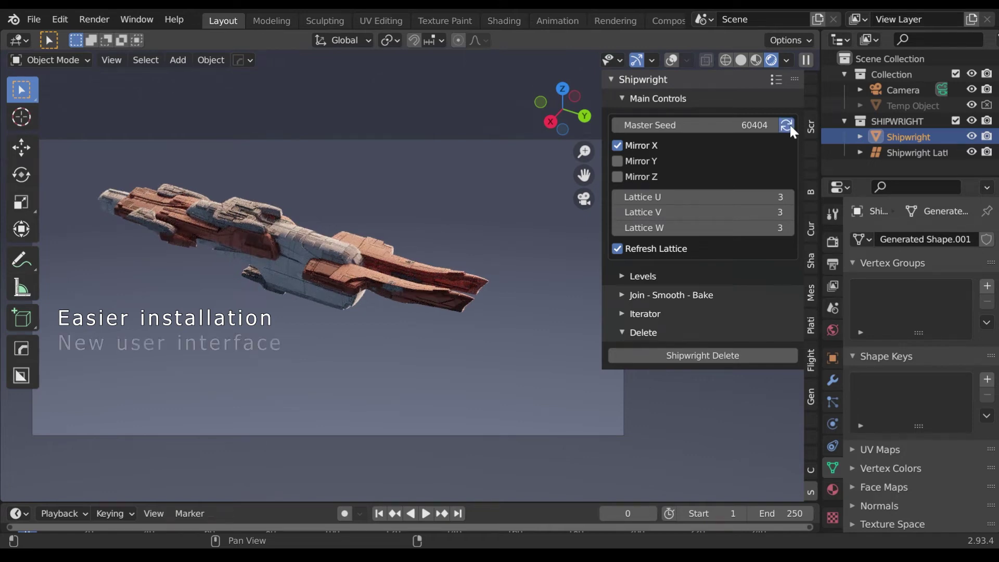
click(788, 125)
click(787, 125)
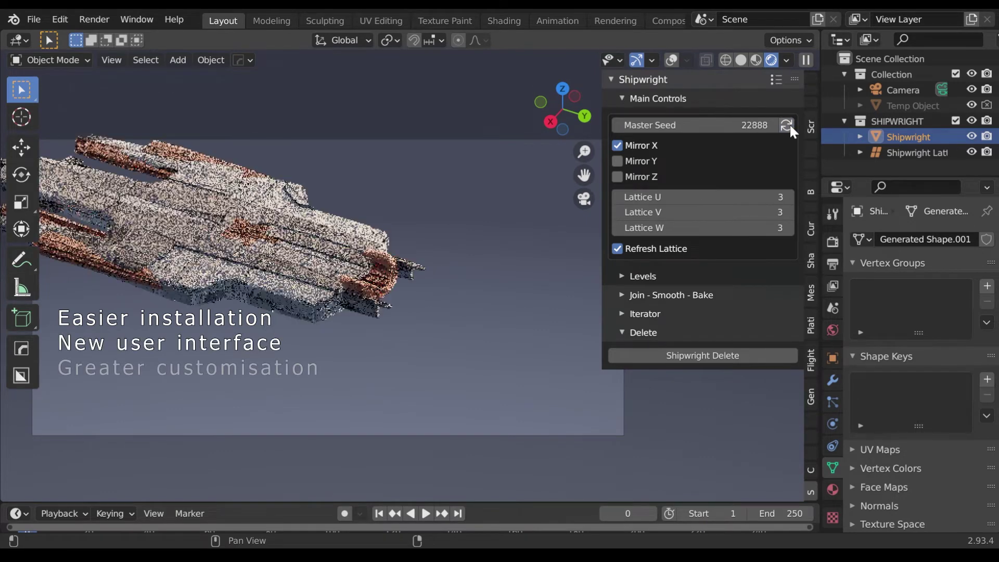
click(787, 125)
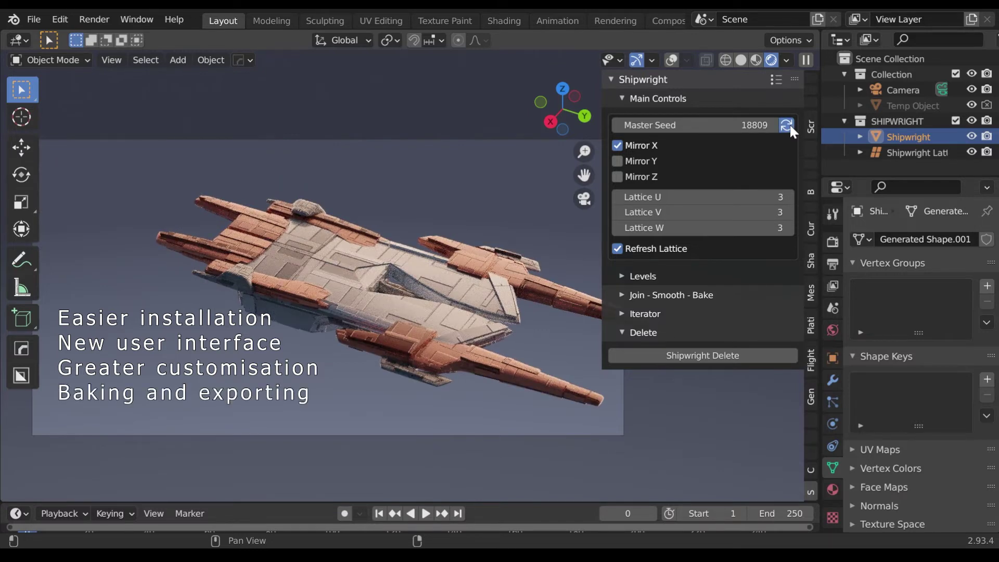
click(786, 126)
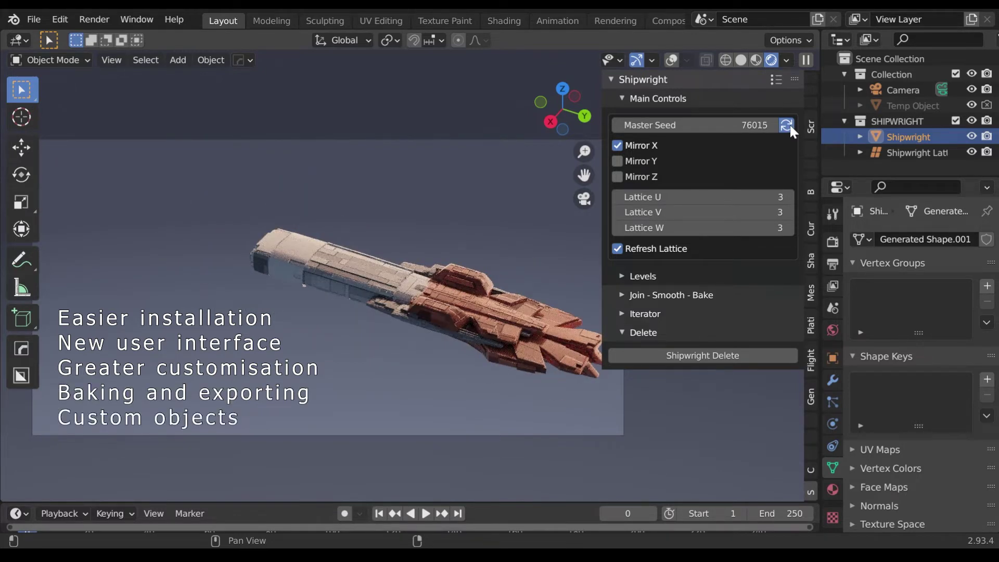
click(786, 124)
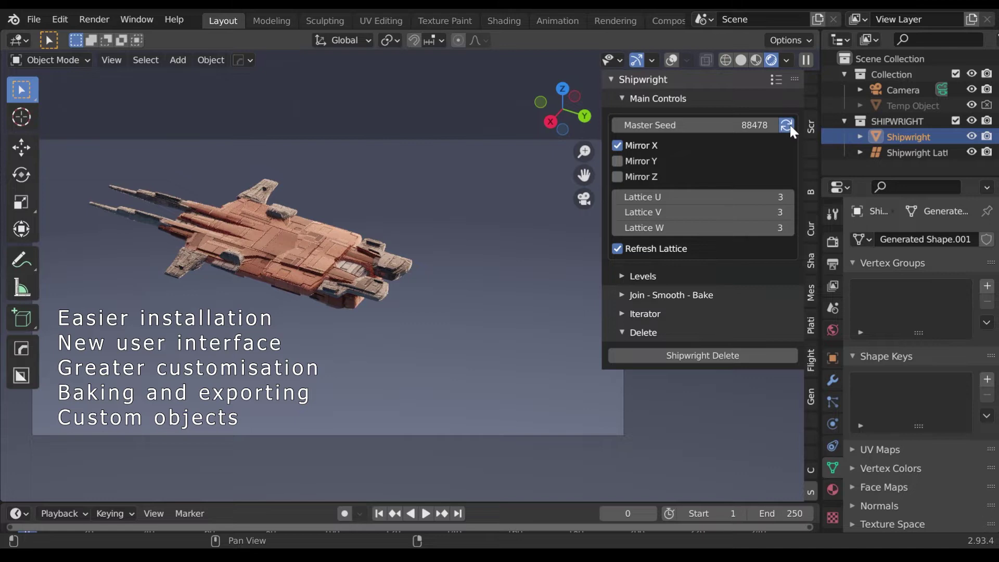
click(787, 125)
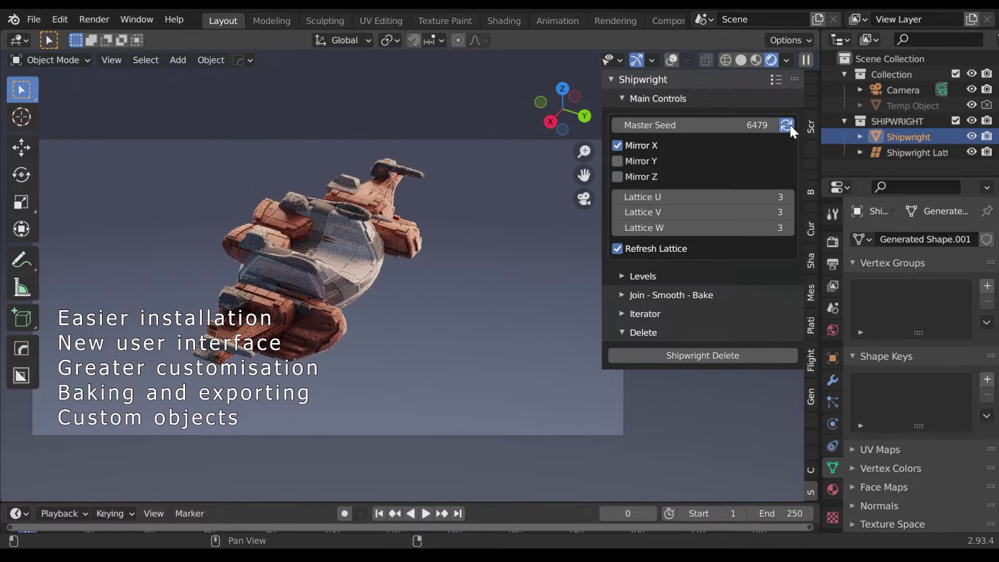
click(786, 124)
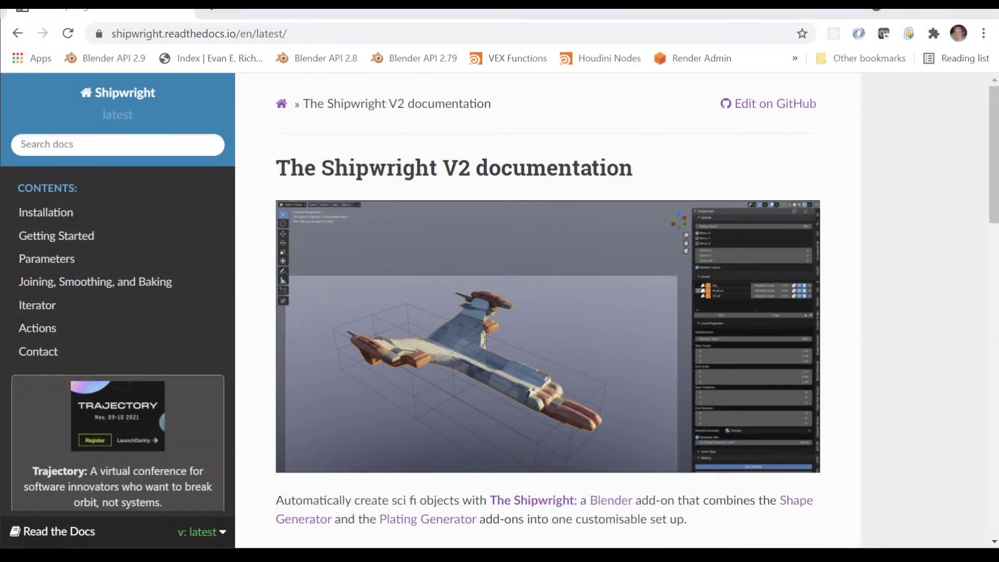
Step: Scroll the Shipwright V2 documentation past the Features list down to the Contents section
scroll(821, 297, down, 3)
scroll(825, 301, down, 4)
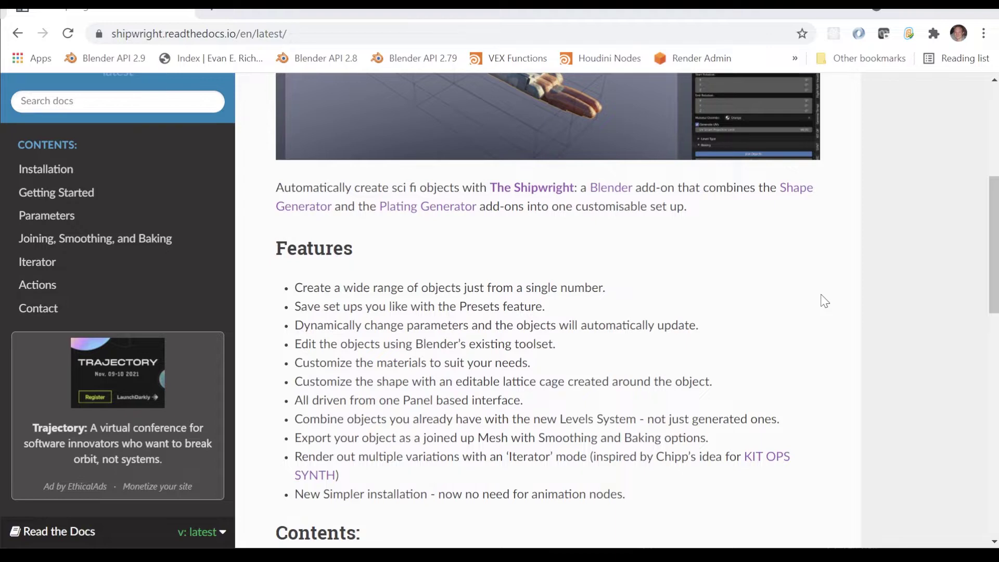
scroll(824, 300, down, 5)
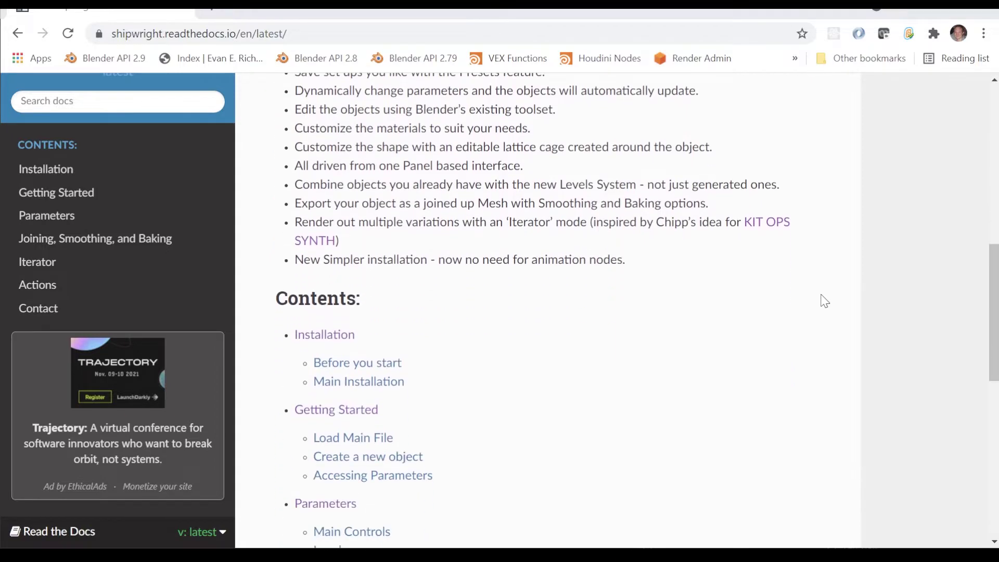
scroll(824, 300, down, 1)
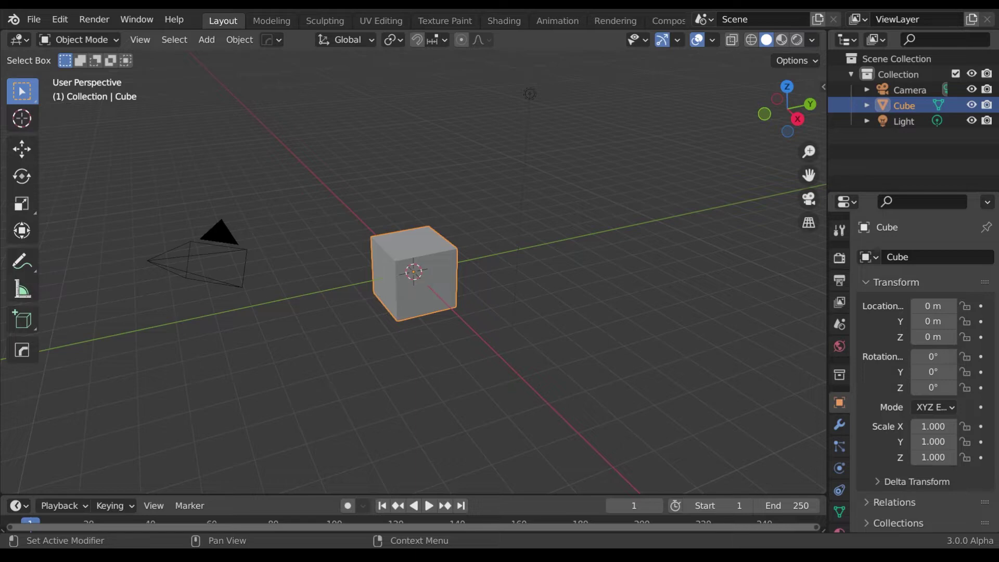
Step: In Add-ons preferences, install and enable Generate Plates with Greebles from plating_generator_greebles.2.0.7.beta.zip
click(63, 21)
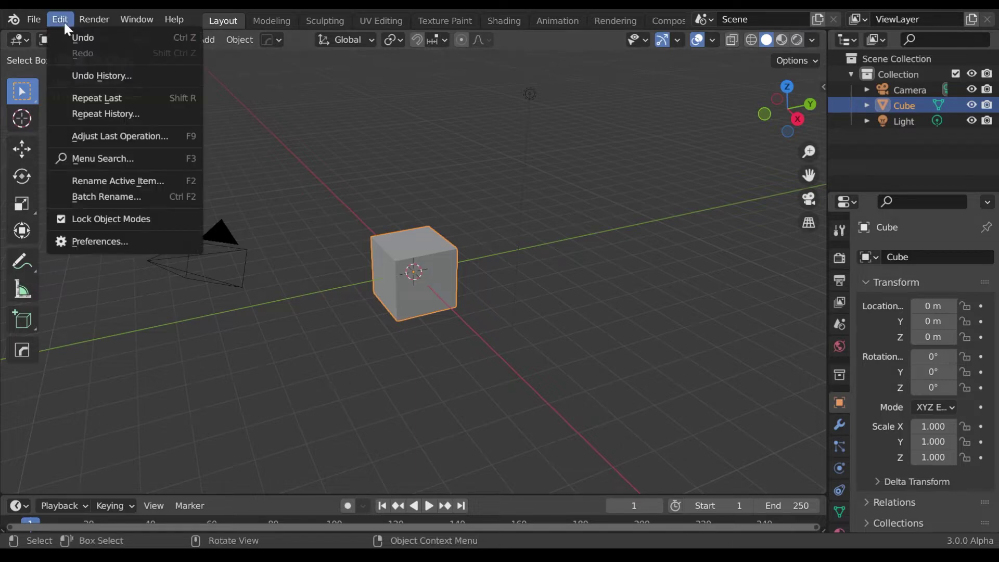
click(98, 241)
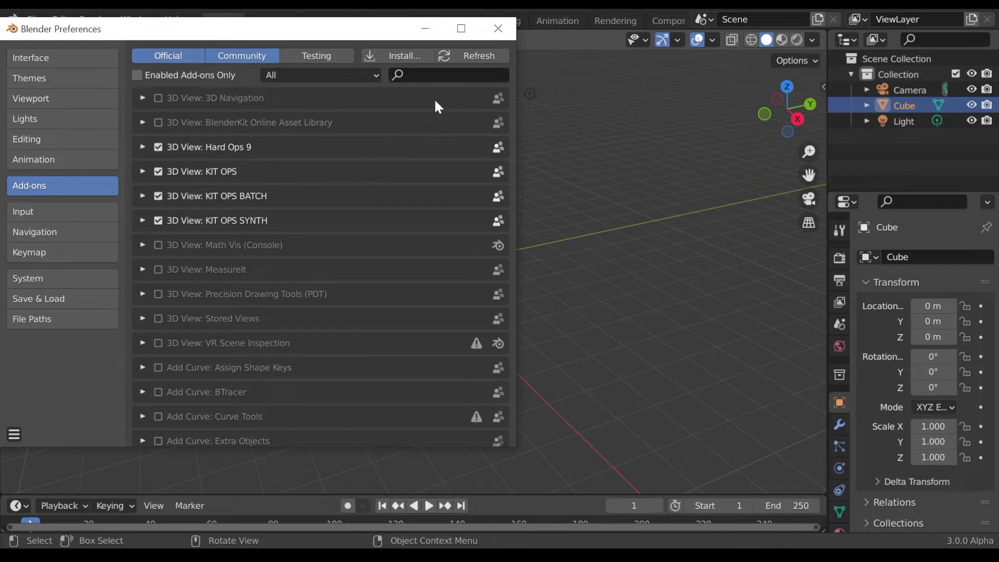
click(411, 57)
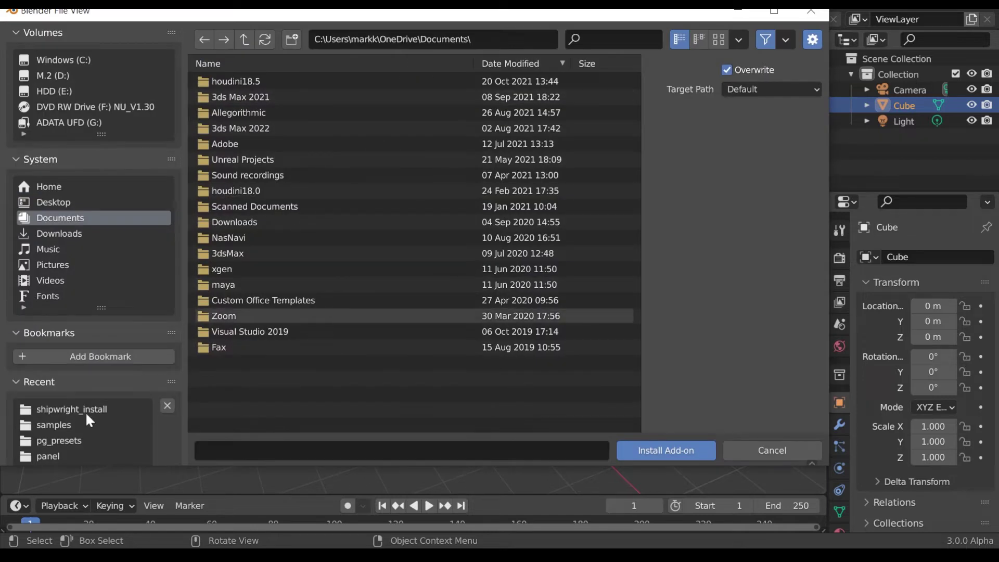
click(85, 411)
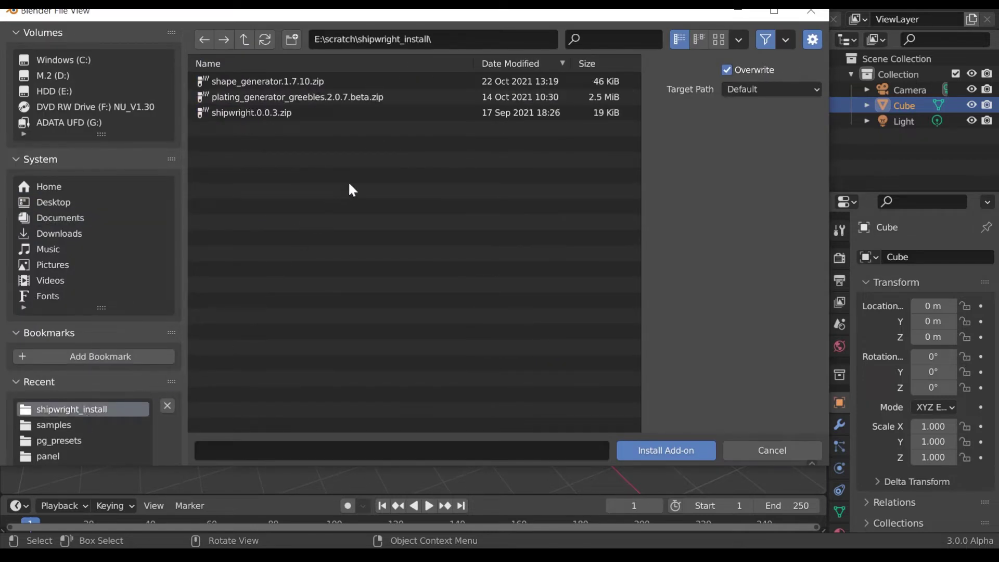
click(379, 98)
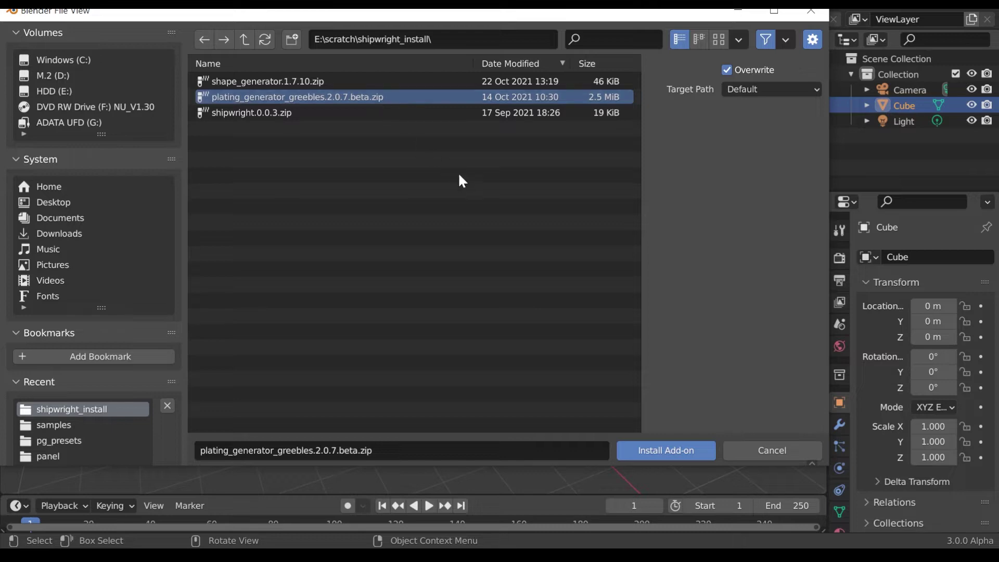
click(669, 450)
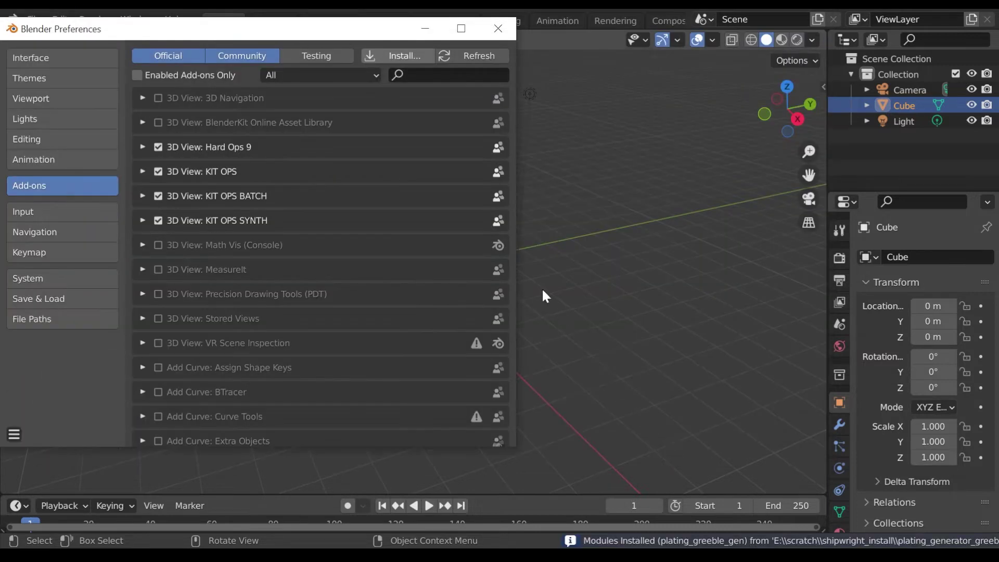
click(159, 98)
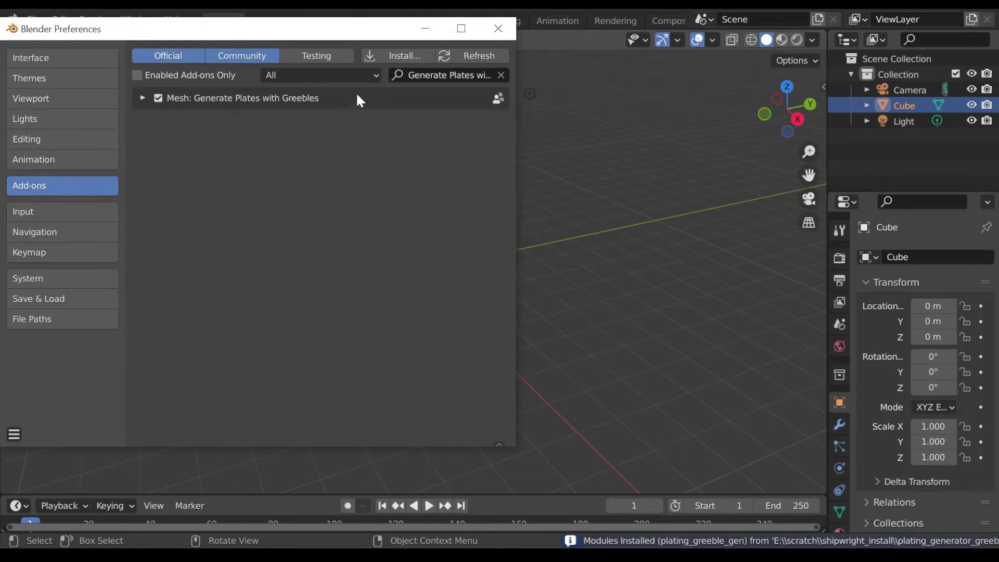
Step: Install and enable Random 3D Shape Generator from shape_generator.1.7.10.zip
click(405, 52)
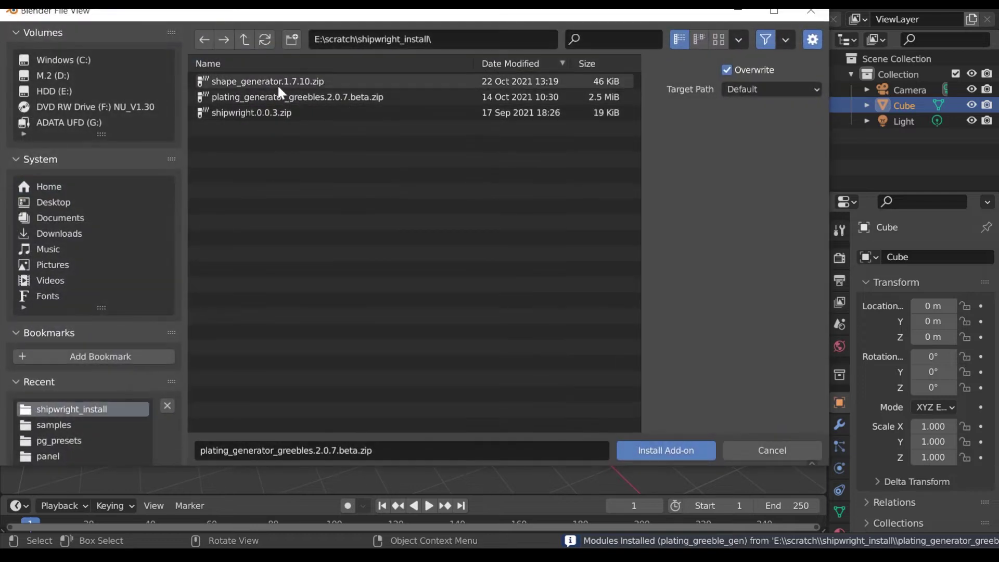
click(372, 81)
click(695, 447)
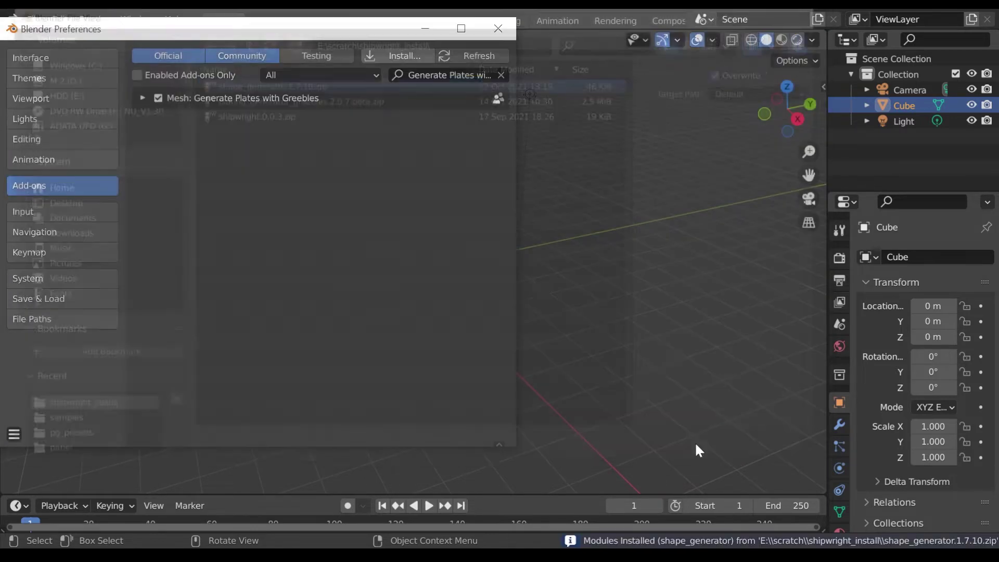
click(158, 98)
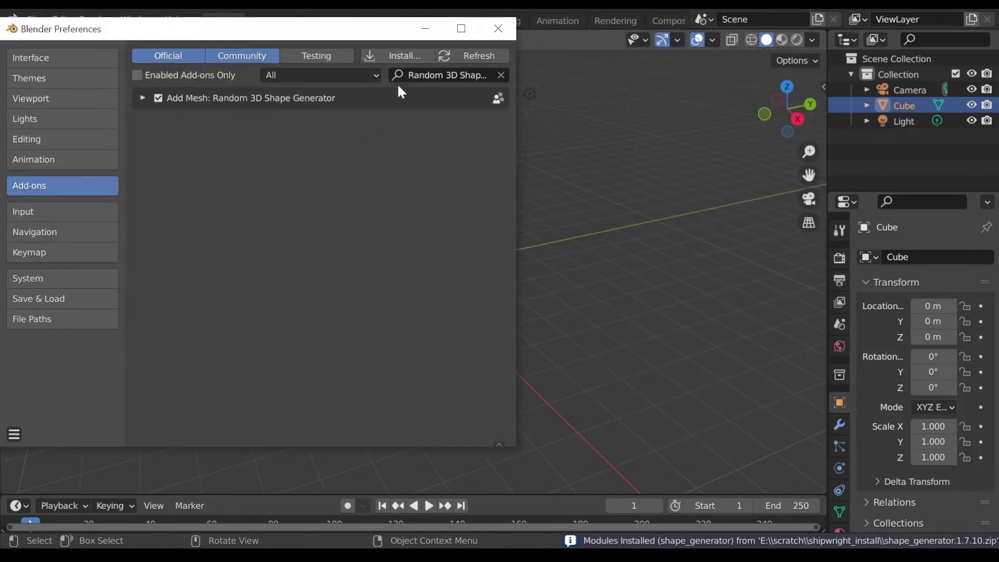
Step: Install and enable The Shipwright from shipwright.0.0.3.zip
click(403, 56)
click(291, 113)
click(684, 444)
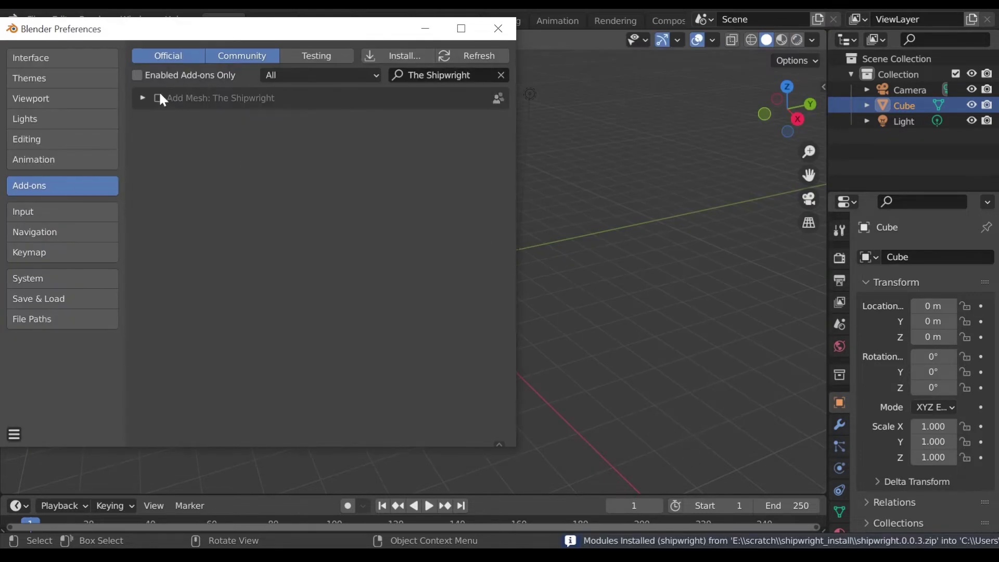
click(159, 98)
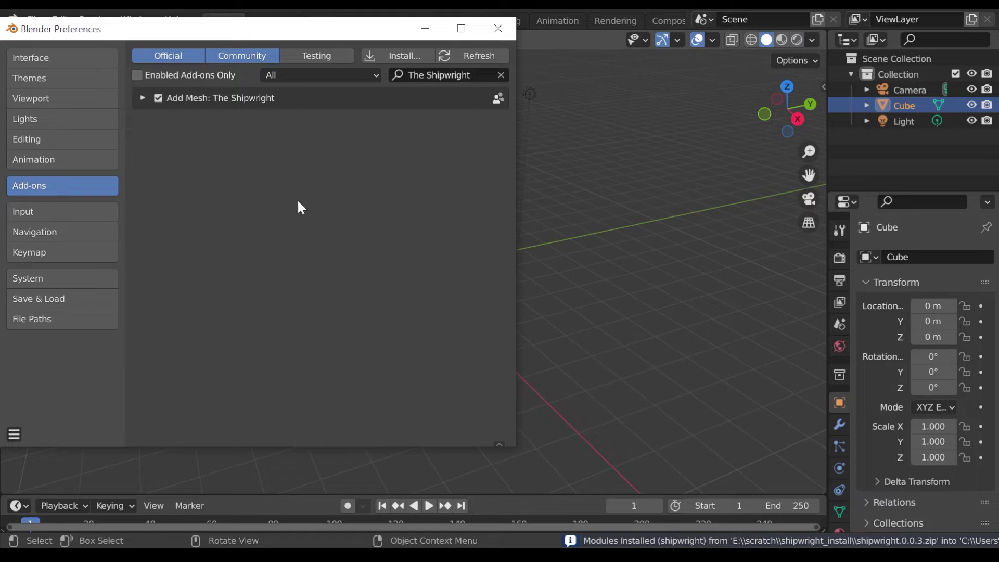
Step: Open the recent Shipwright sample without saving the untitled scene, and view it in Rendered shading
click(498, 28)
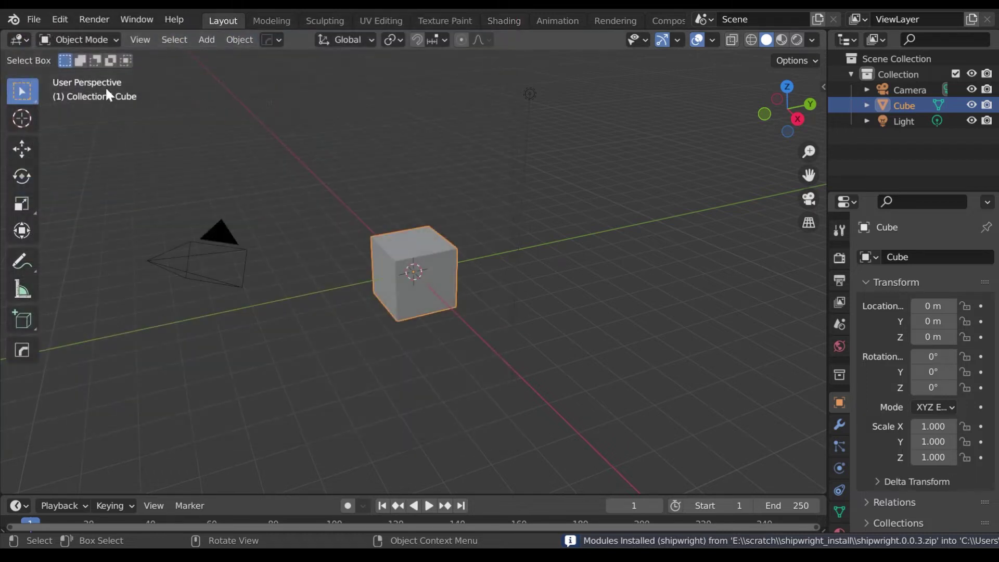
click(38, 18)
mouse_move(74, 67)
click(201, 71)
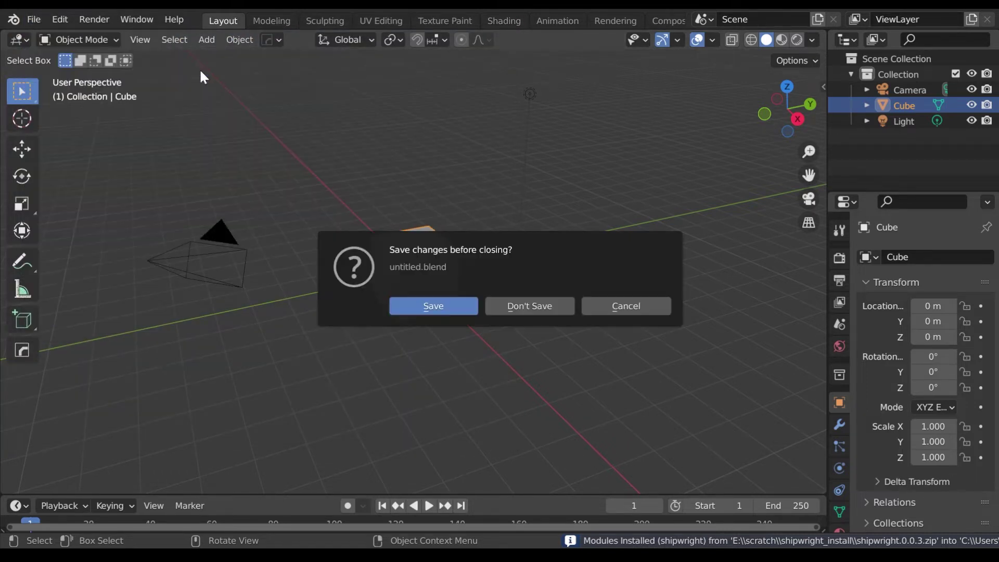
click(526, 311)
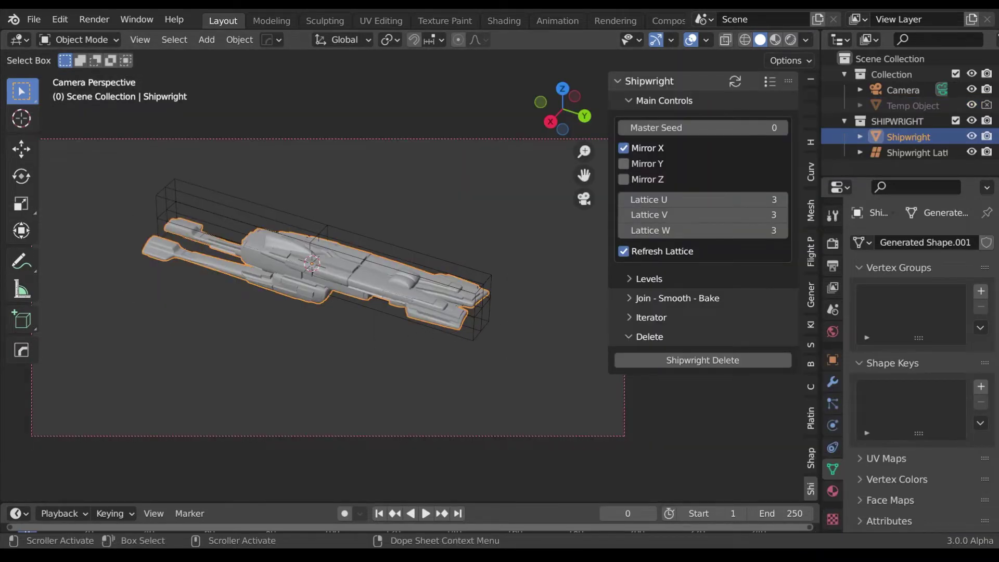
click(790, 39)
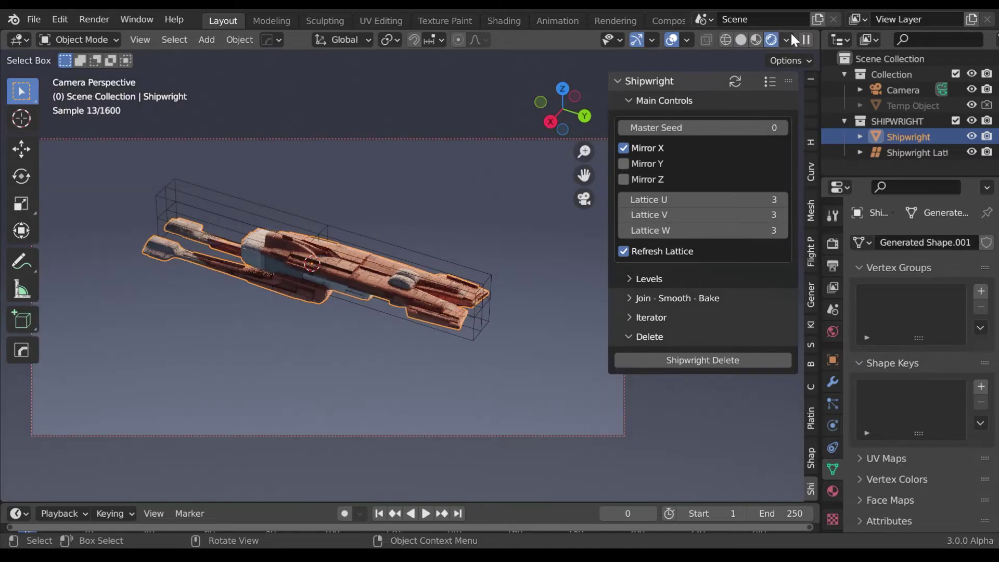
Step: Save a copy of the scene as shipwright.0.0.11_new.blend
click(33, 19)
click(79, 142)
click(312, 484)
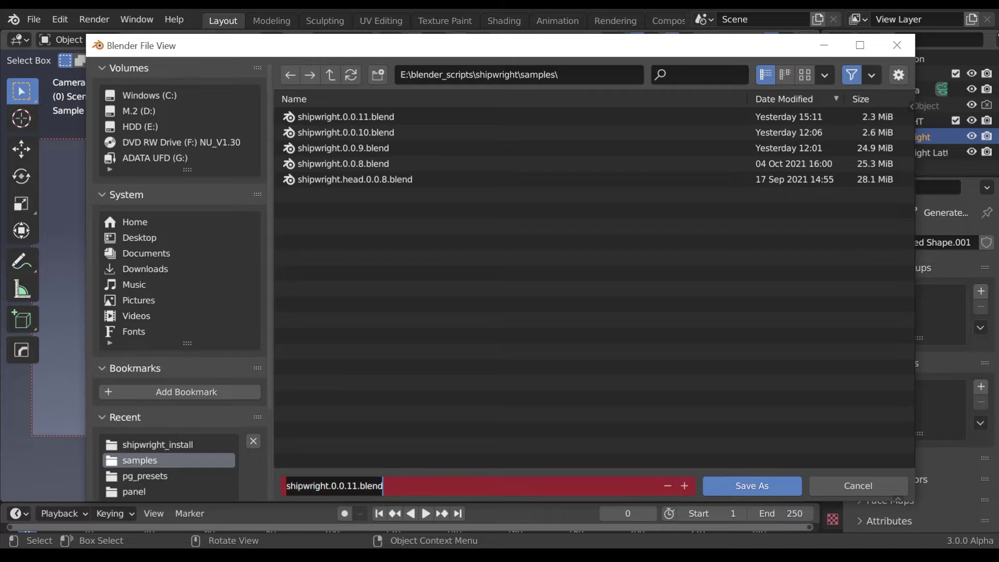
click(356, 485)
text(_new)
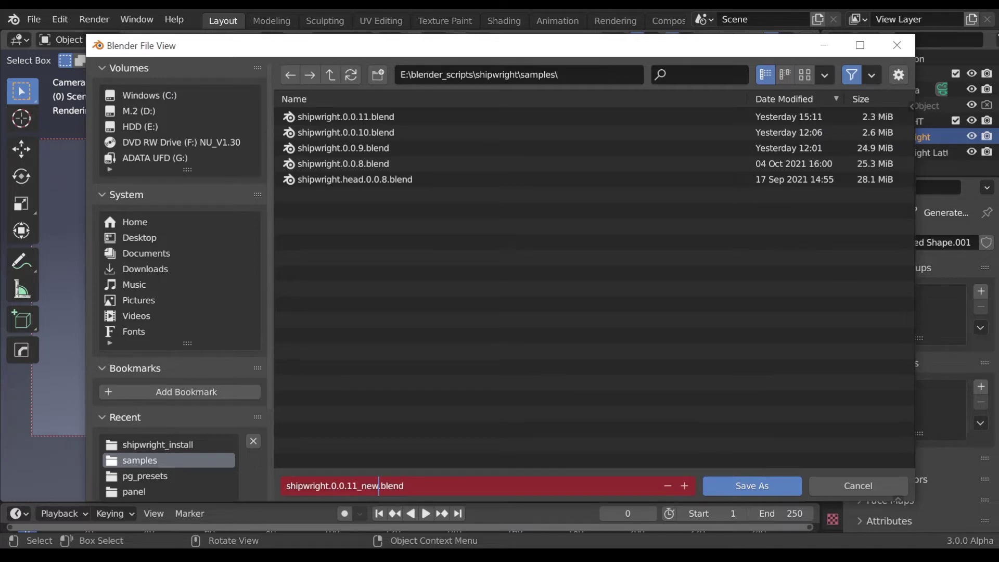
key(Return)
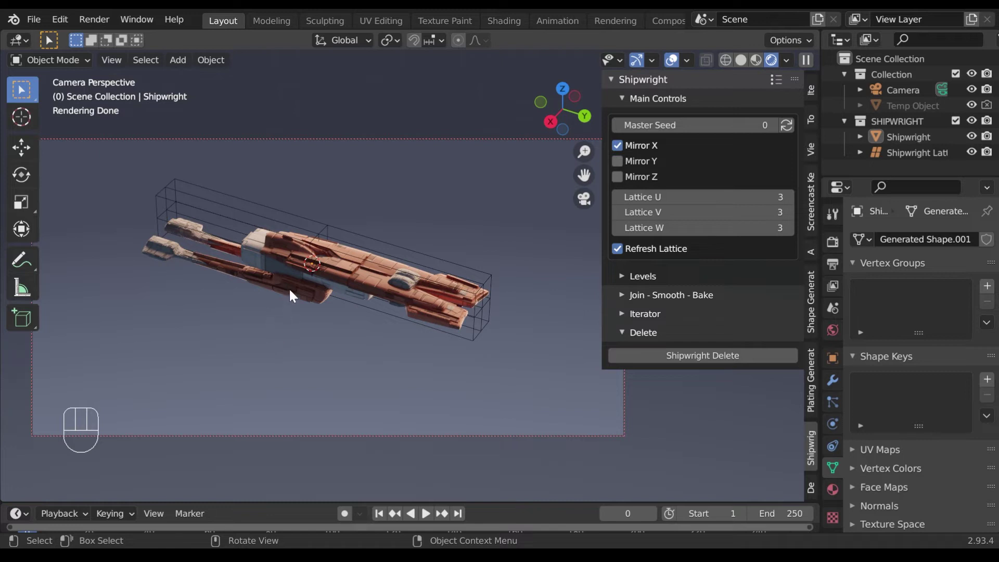
Step: Select the ship and reroll its Master Seed four times, landing on seed 5997, then widen the sidebar
click(295, 271)
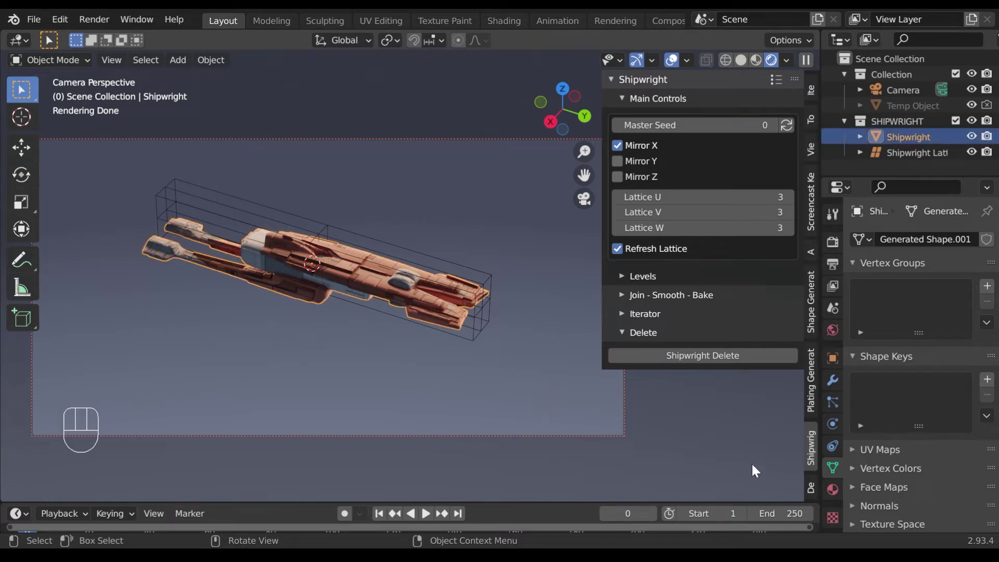
key(n)
key(n)
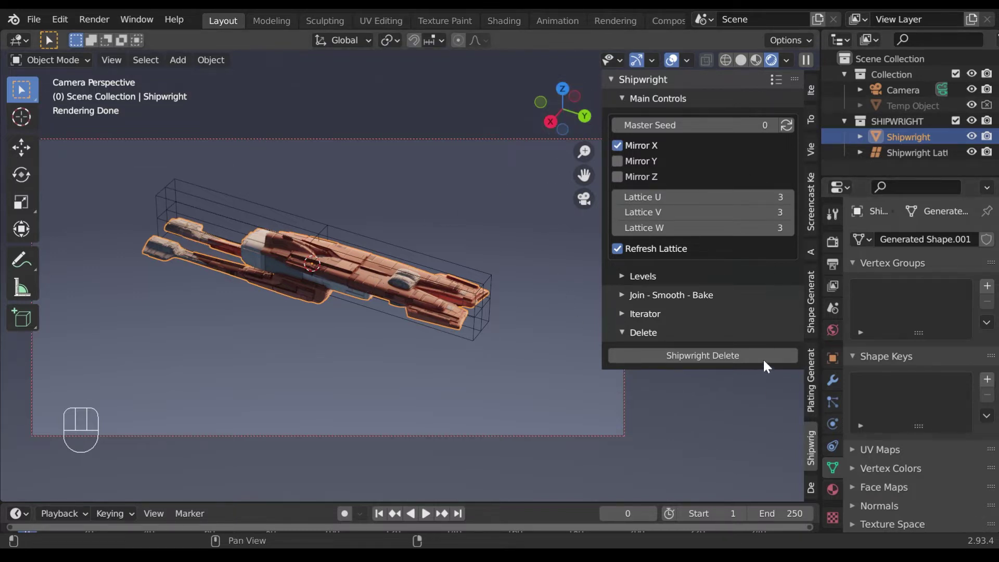
click(786, 125)
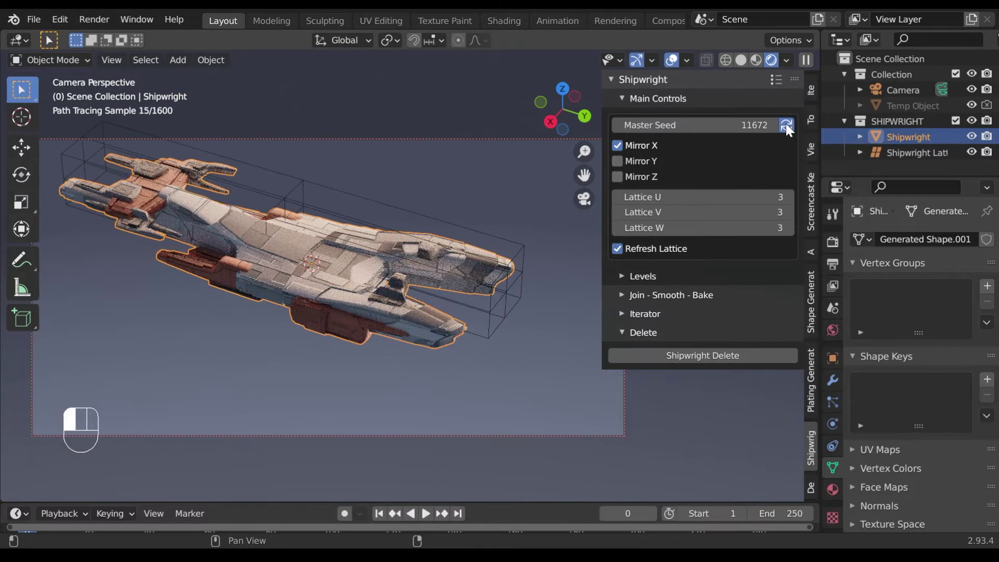
click(786, 125)
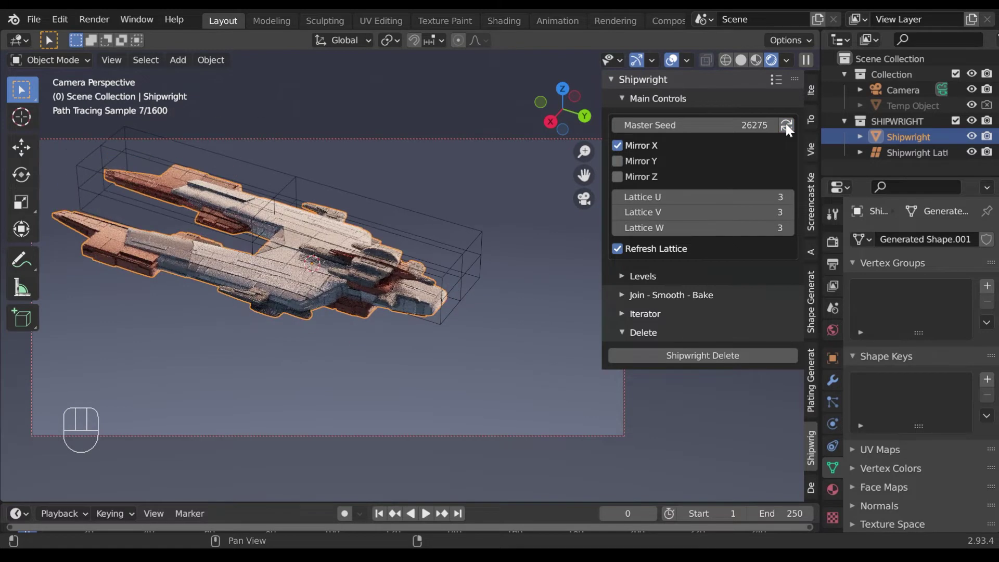
click(785, 125)
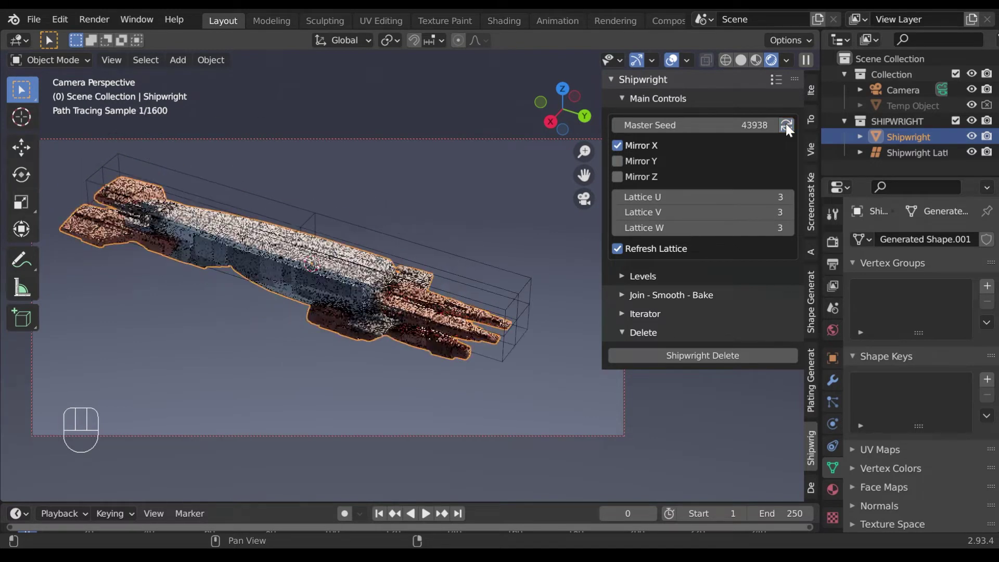
click(786, 126)
middle_drag(466, 297, 424, 294)
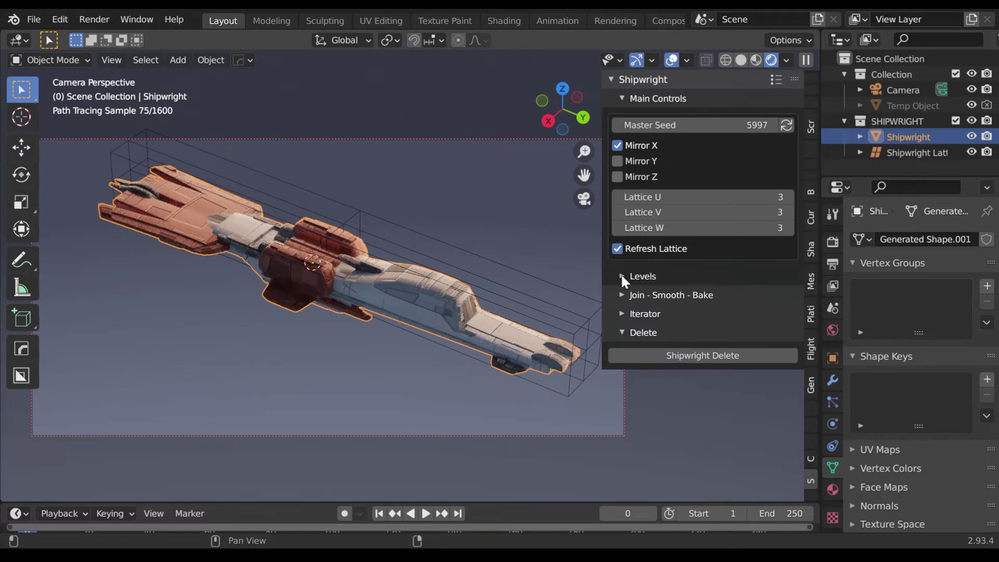
drag(602, 275, 527, 276)
middle_drag(390, 363, 296, 352)
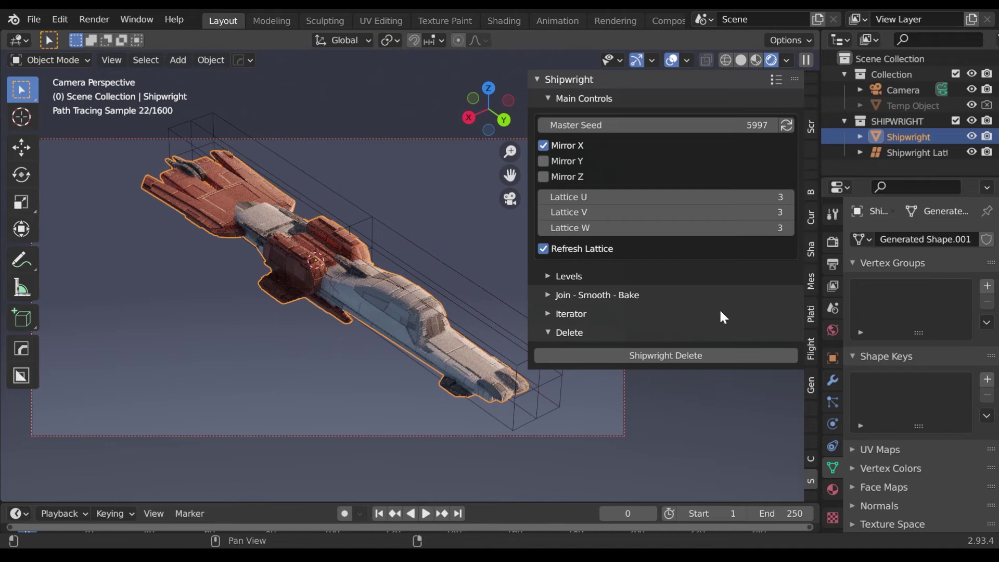
Step: Expand Levels, make Big active, and hide then reshow the Medium and Small levels
click(549, 283)
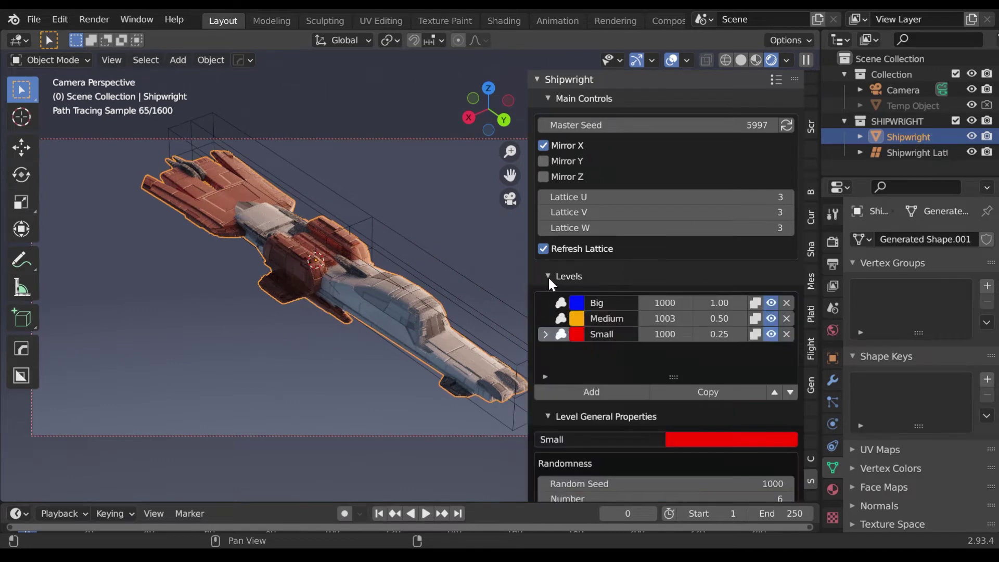
click(548, 300)
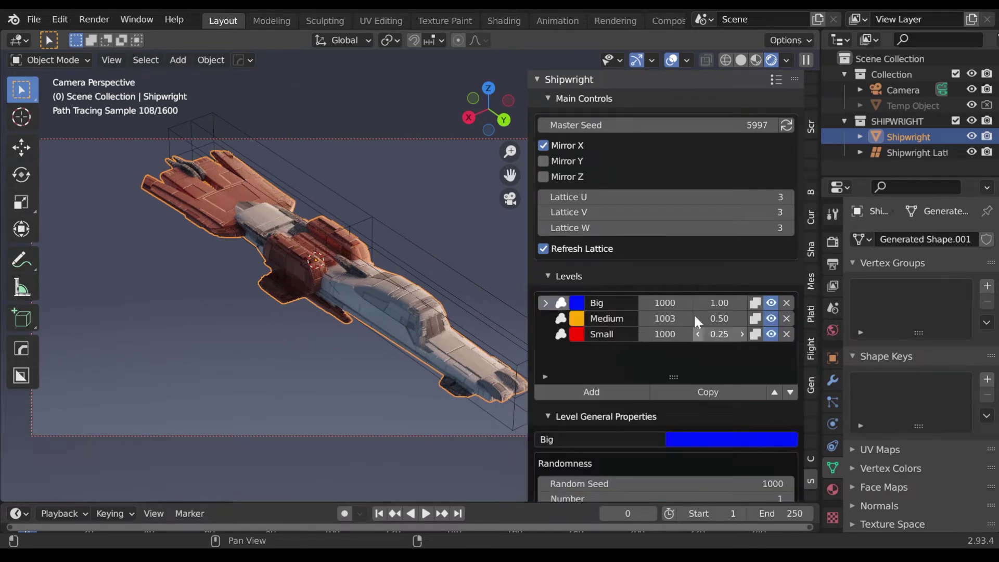
drag(771, 334, 772, 318)
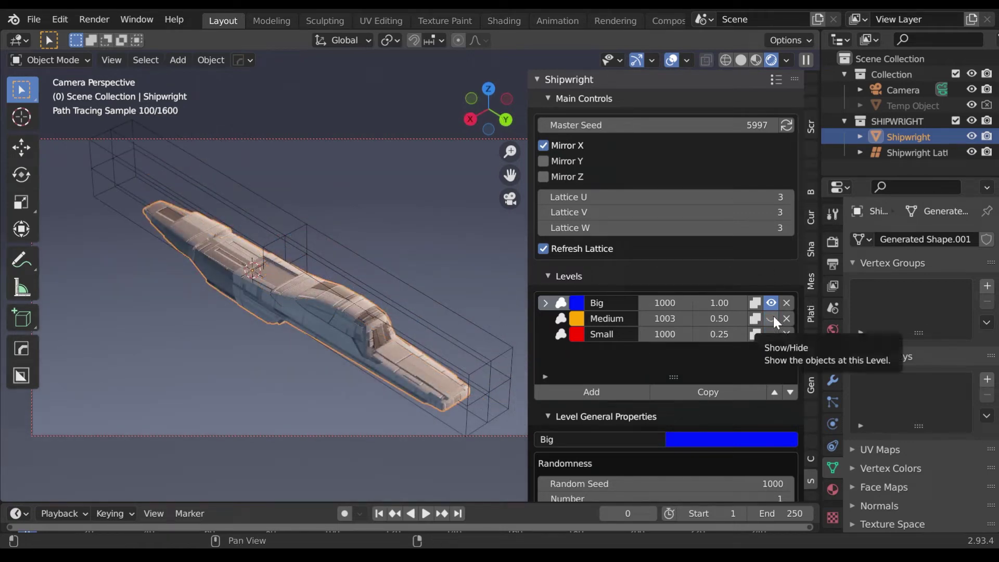
click(772, 316)
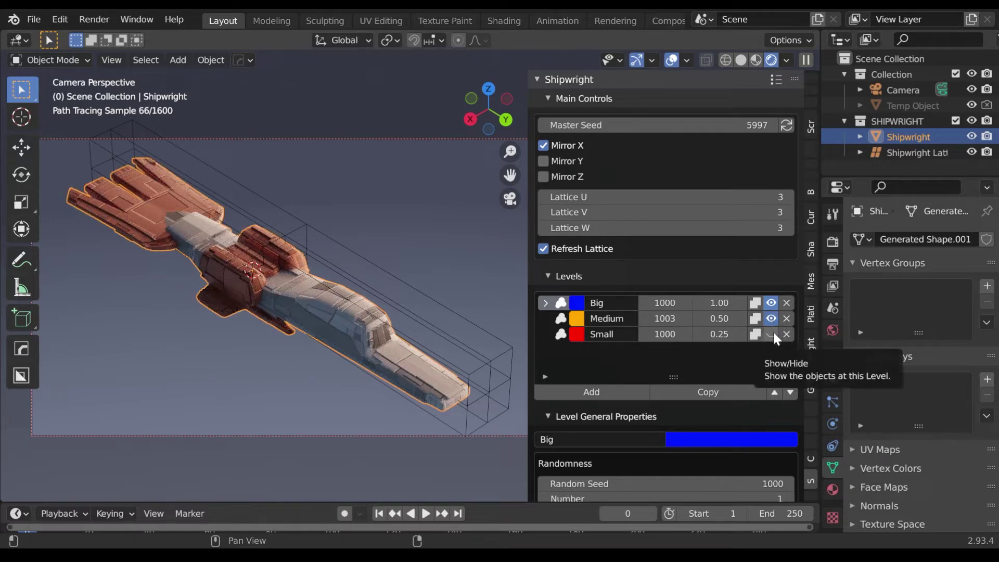
click(772, 334)
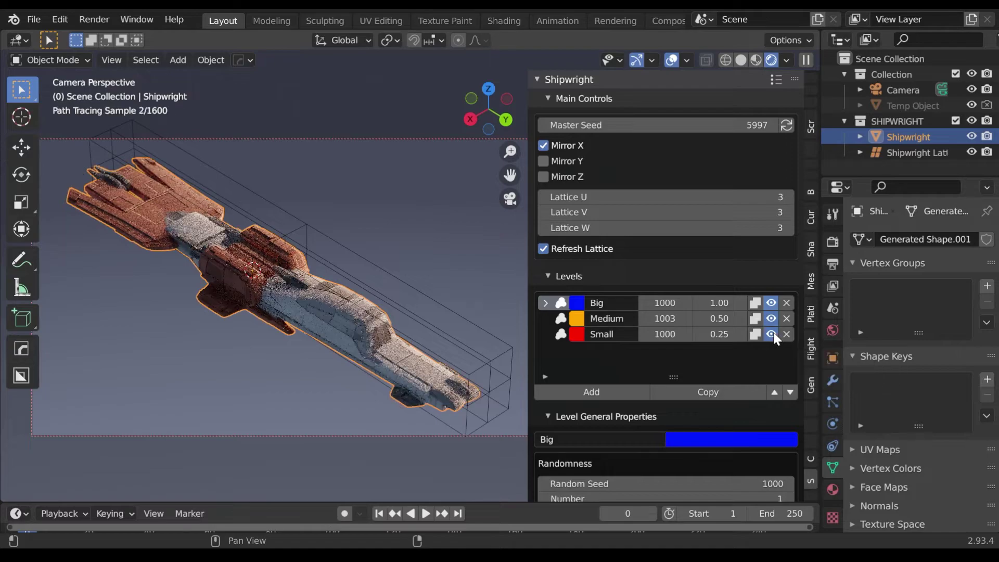
middle_drag(191, 253, 211, 255)
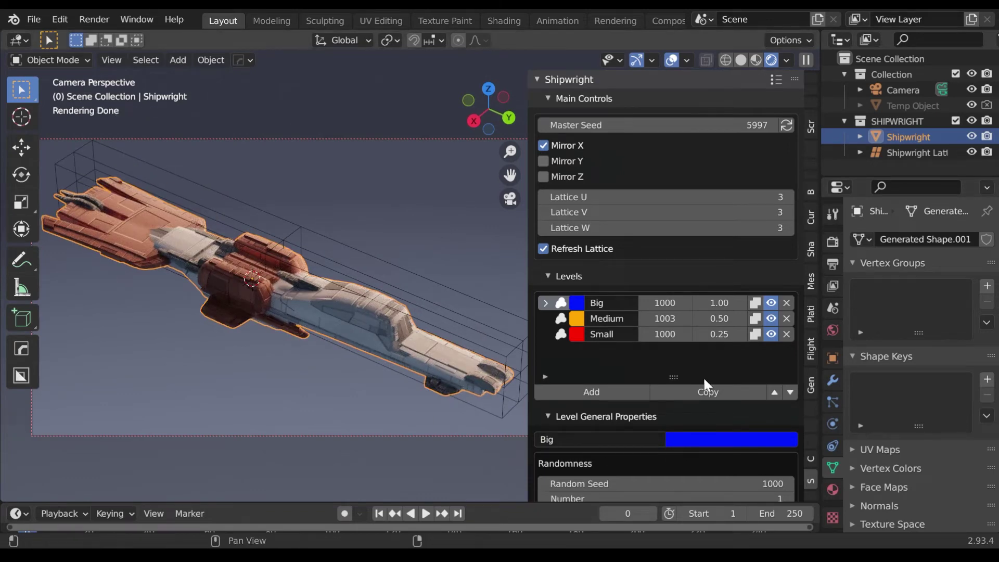
scroll(658, 384, down, 10)
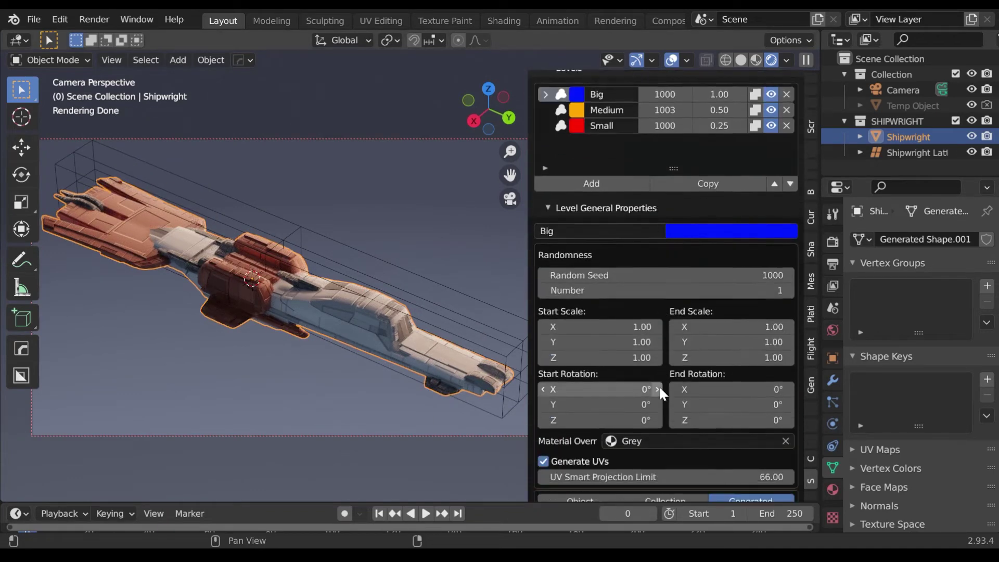
scroll(721, 377, down, 8)
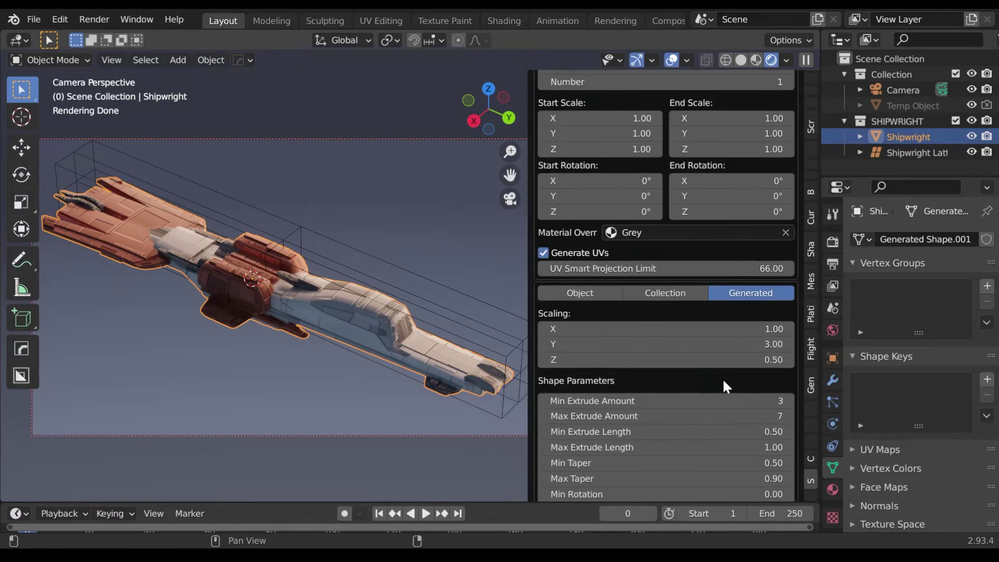
scroll(721, 378, down, 8)
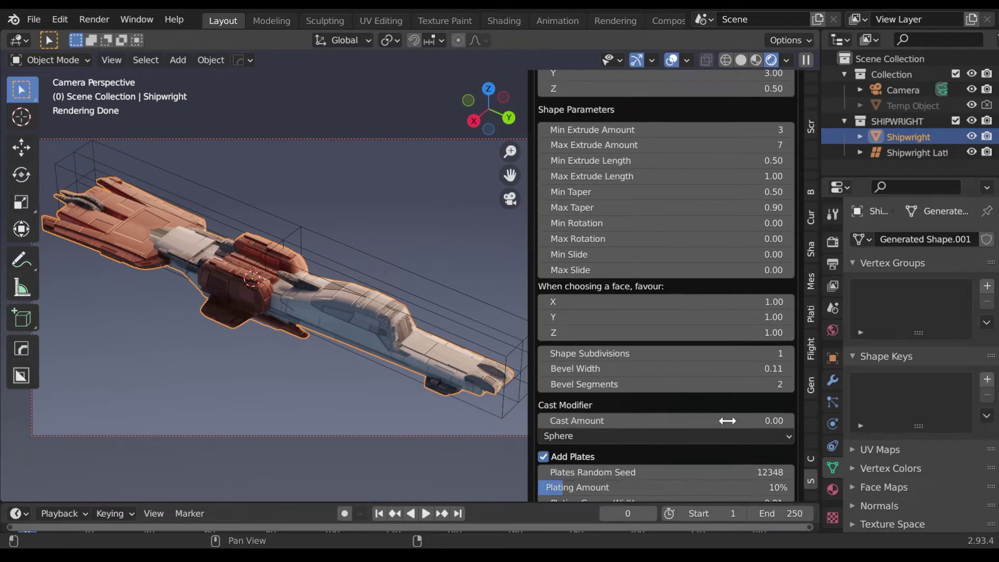
scroll(727, 420, down, 3)
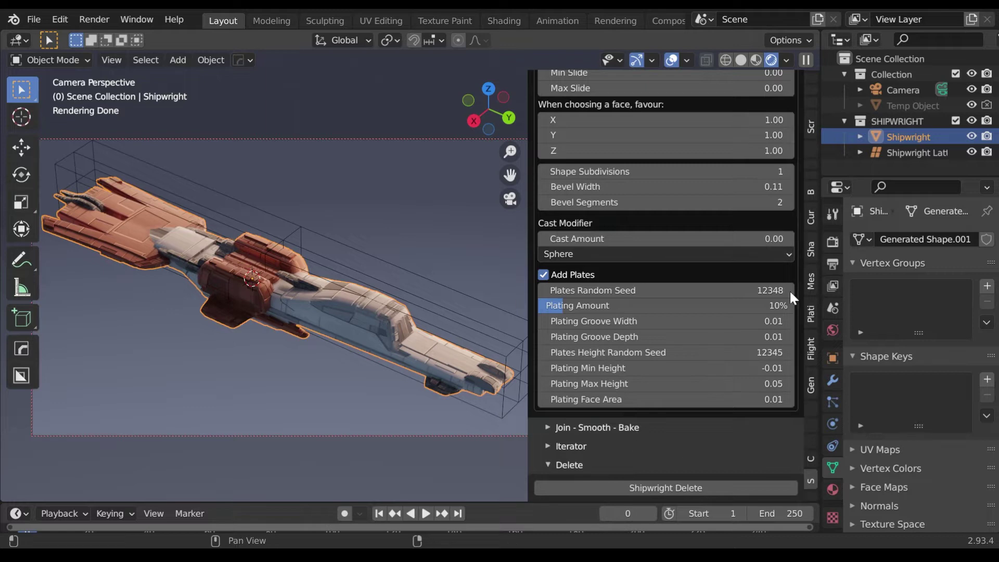
scroll(676, 393, up, 10)
scroll(674, 376, up, 9)
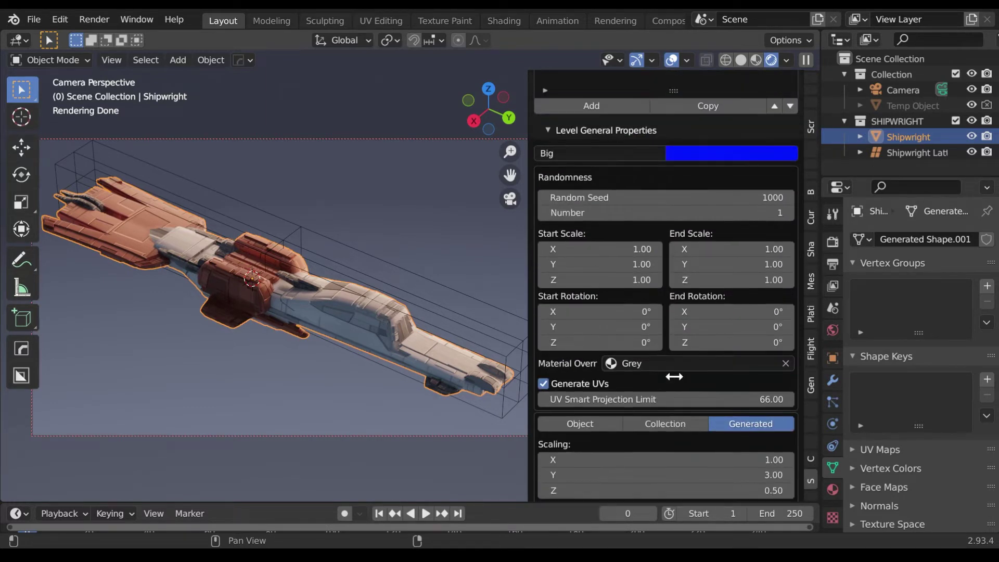
scroll(725, 419, up, 6)
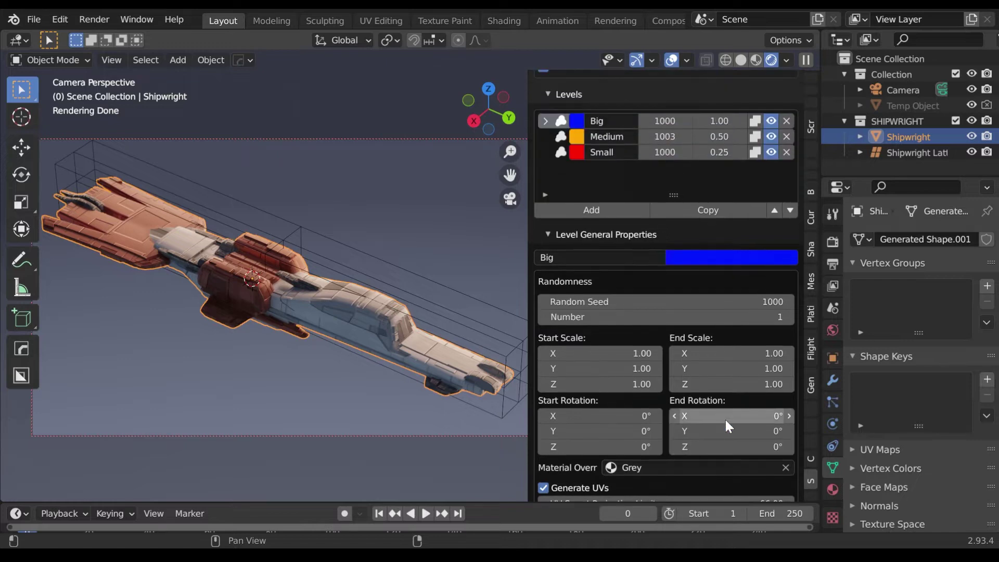
scroll(724, 417, up, 3)
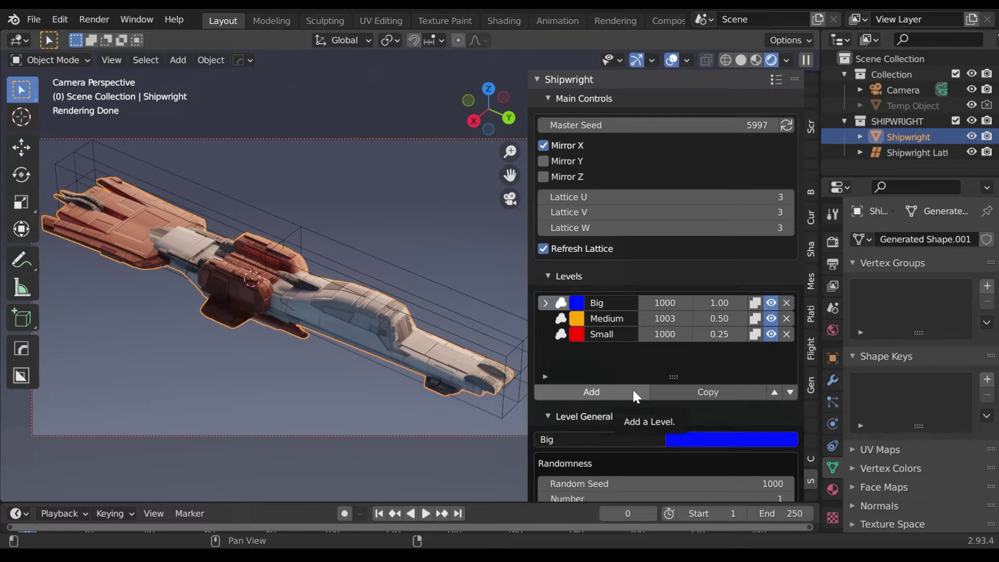
Step: Add a detail level, then move the lattice points at the ship's right end to reshape it
click(632, 390)
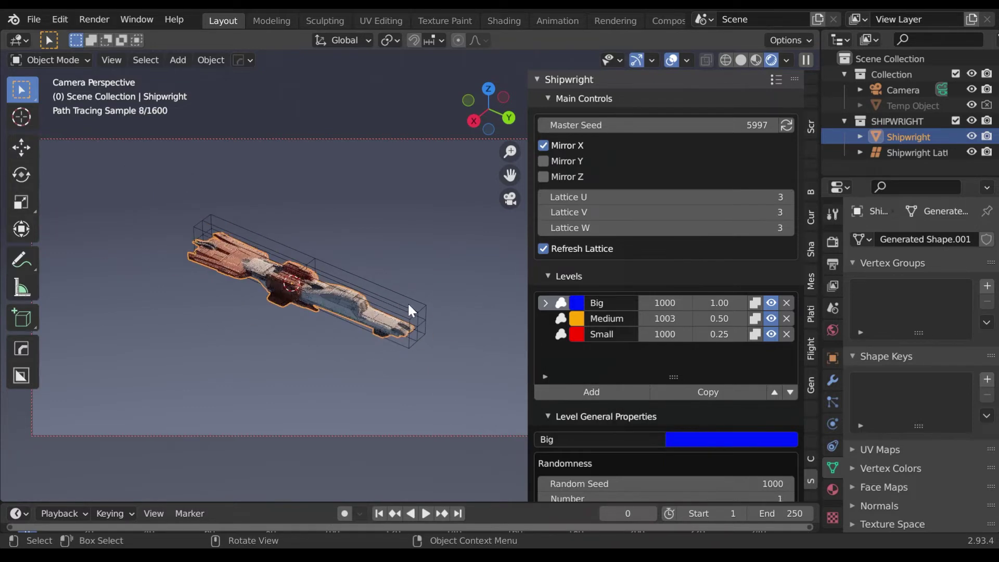
click(421, 300)
key(Tab)
drag(466, 289, 387, 370)
key(g)
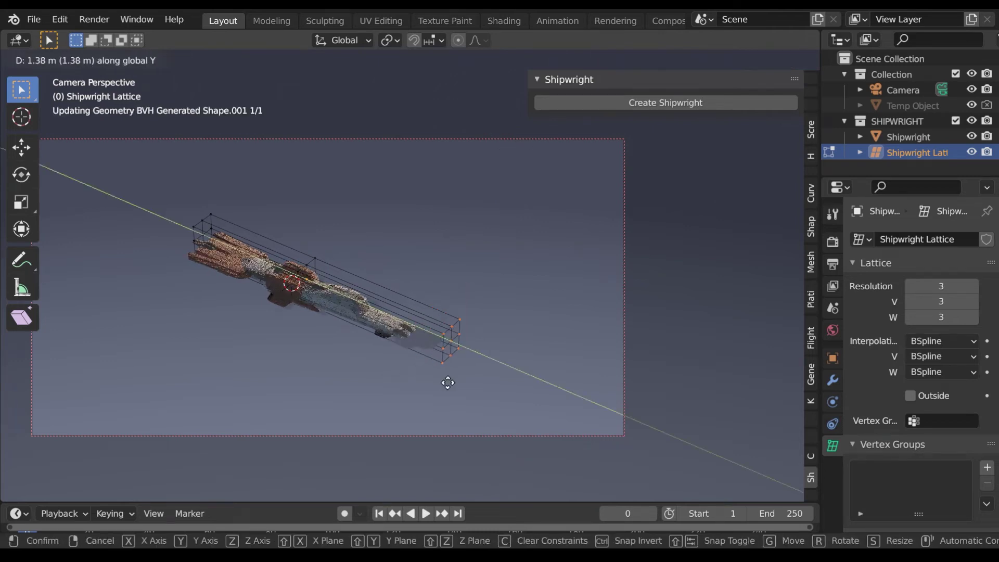
click(491, 403)
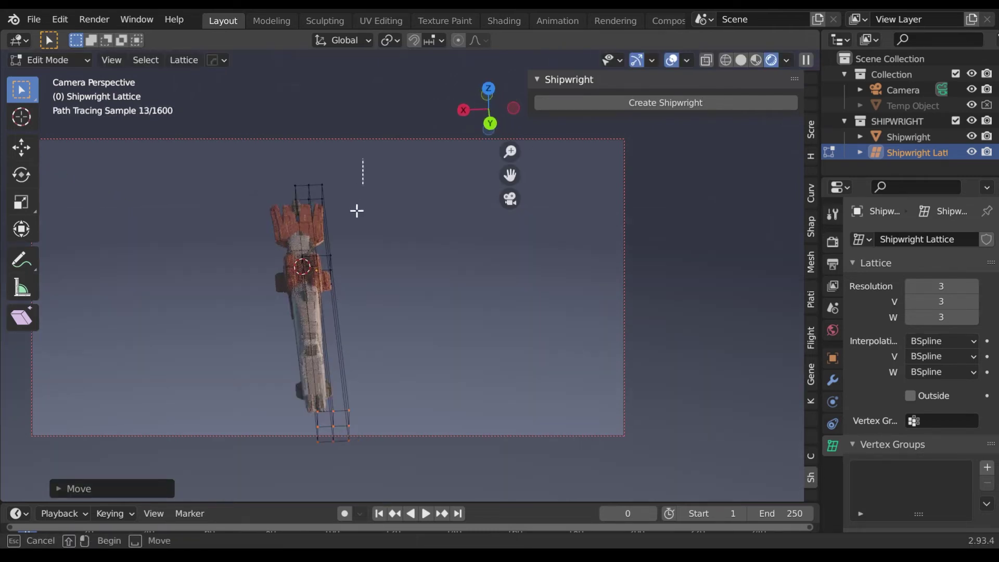
Step: Shift the lattice points on one side along X and leave lattice edit mode
drag(350, 226, 318, 299)
key(g)
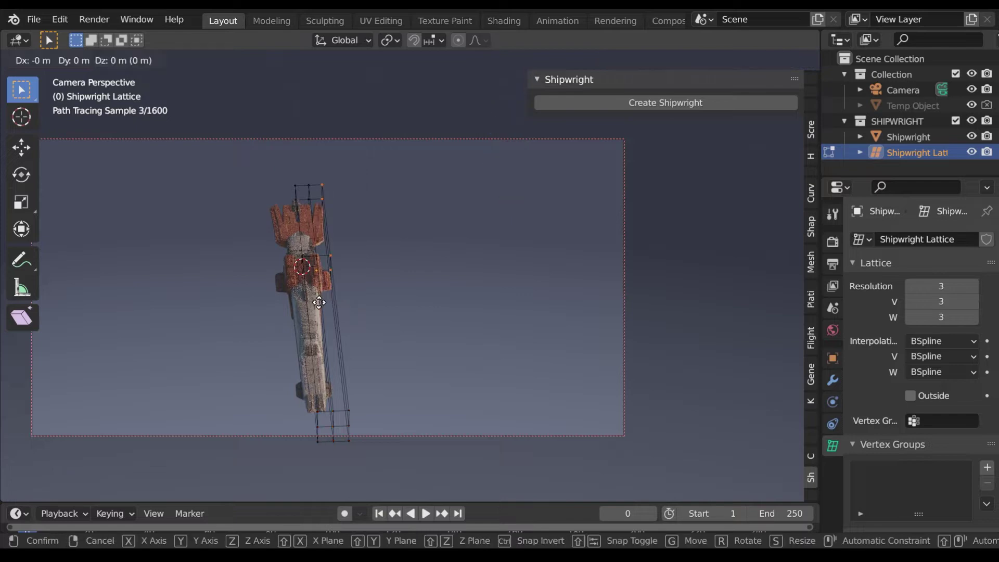
key(x)
click(386, 303)
key(Tab)
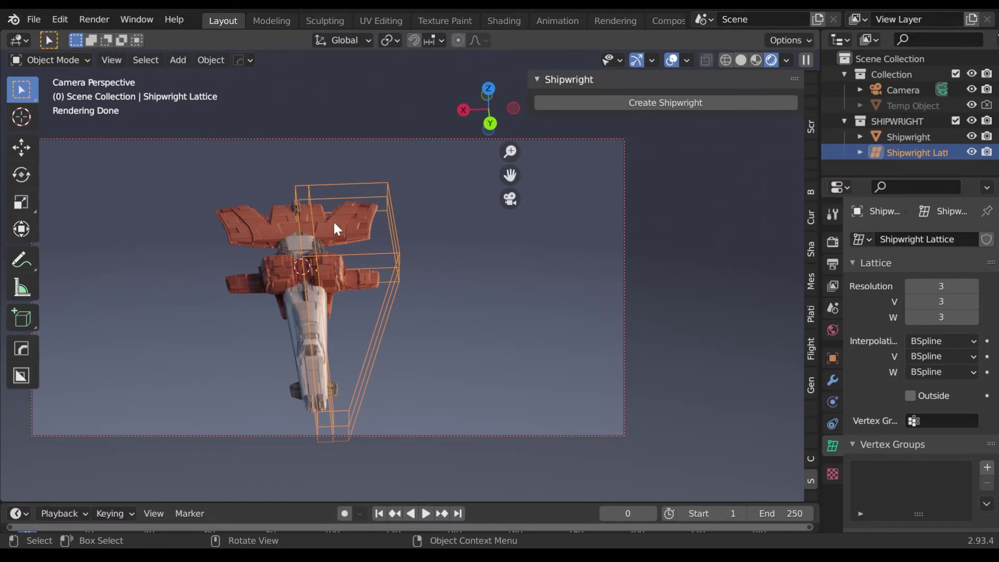
Step: Toggle Refresh Lattice on the ship and generate new master seed 85355
click(334, 224)
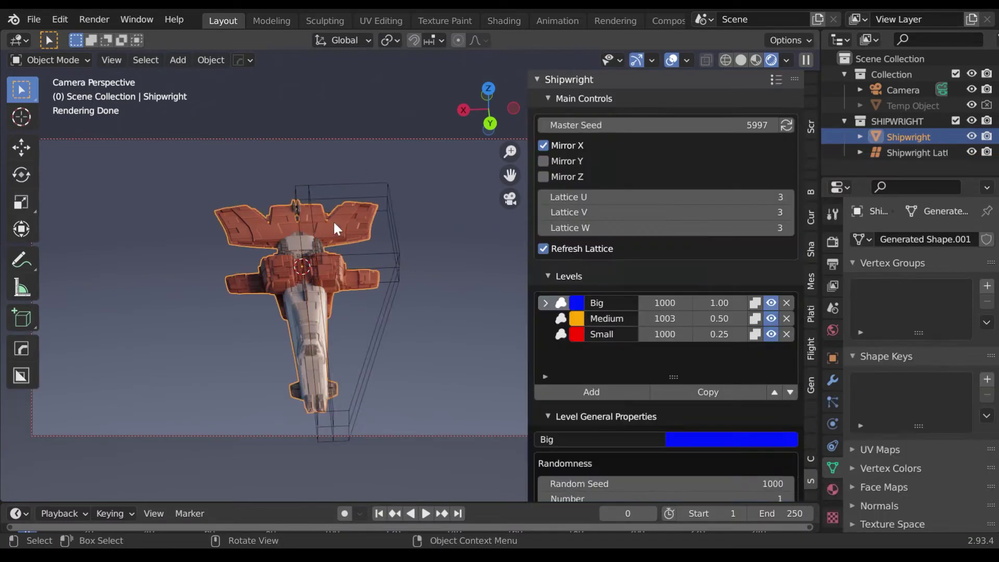
click(542, 248)
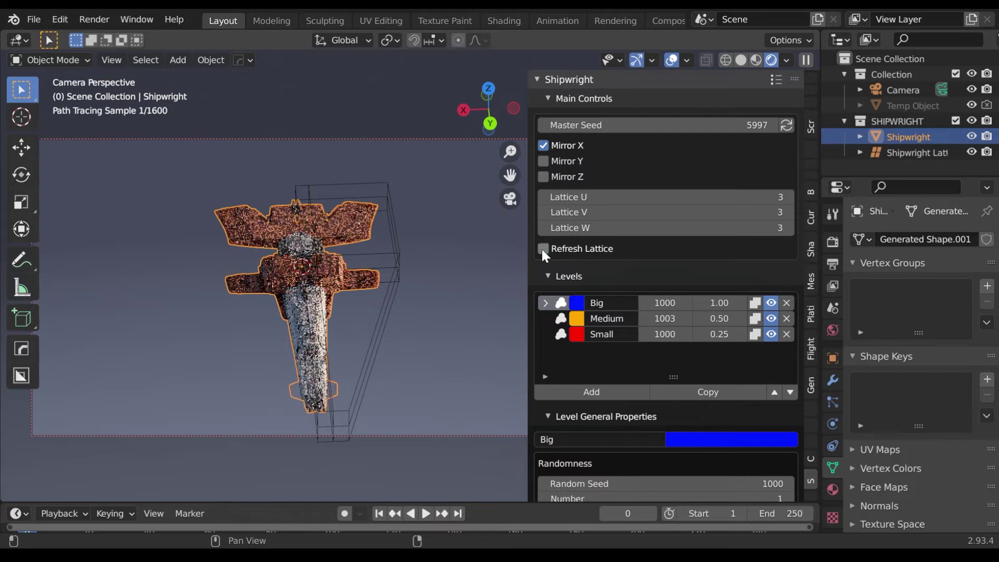
click(783, 125)
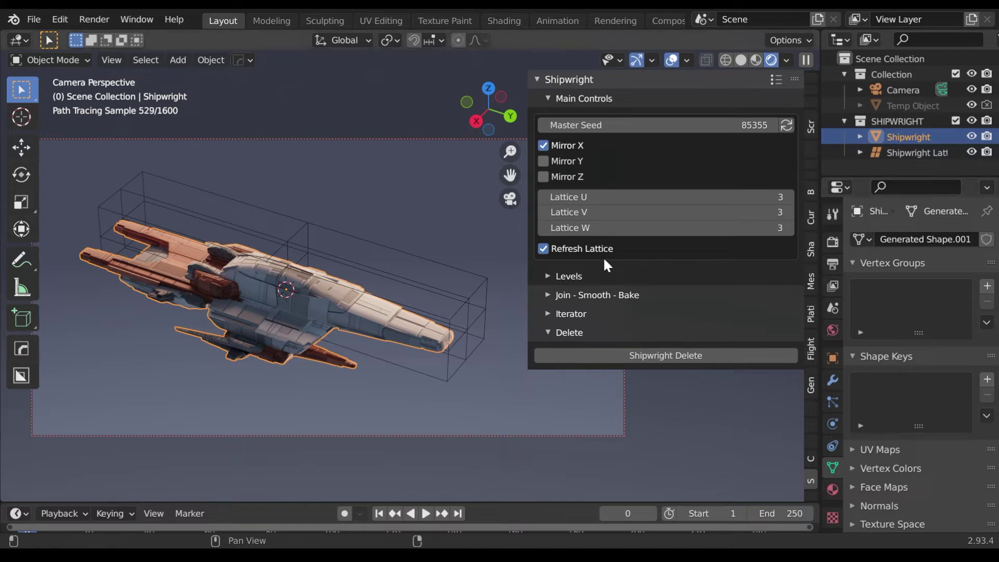
Step: Expand Join - Smooth - Bake, enlarge the outliner, and join Shipwright.001–.009 into one object
click(544, 294)
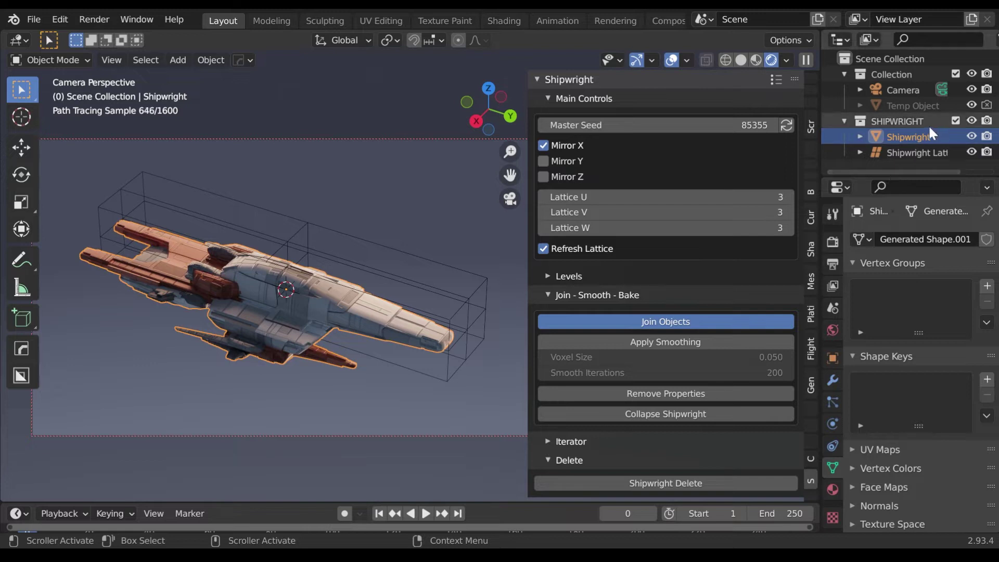
drag(918, 178, 884, 386)
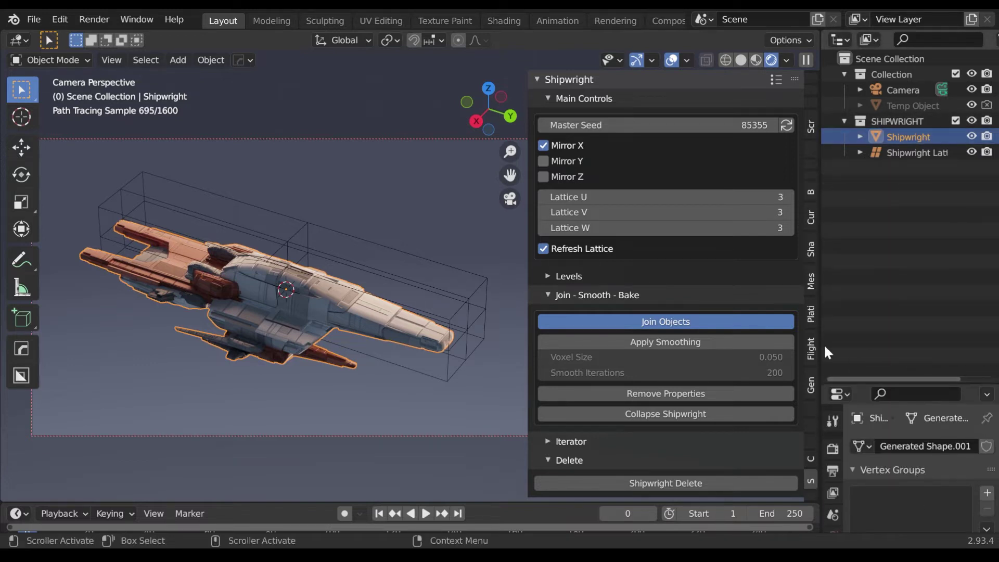
click(659, 321)
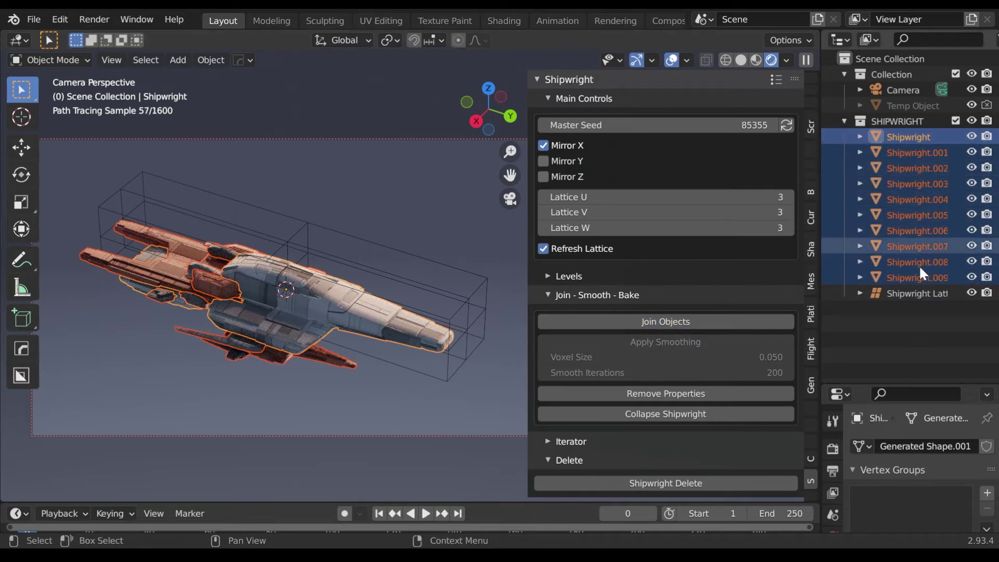
click(666, 322)
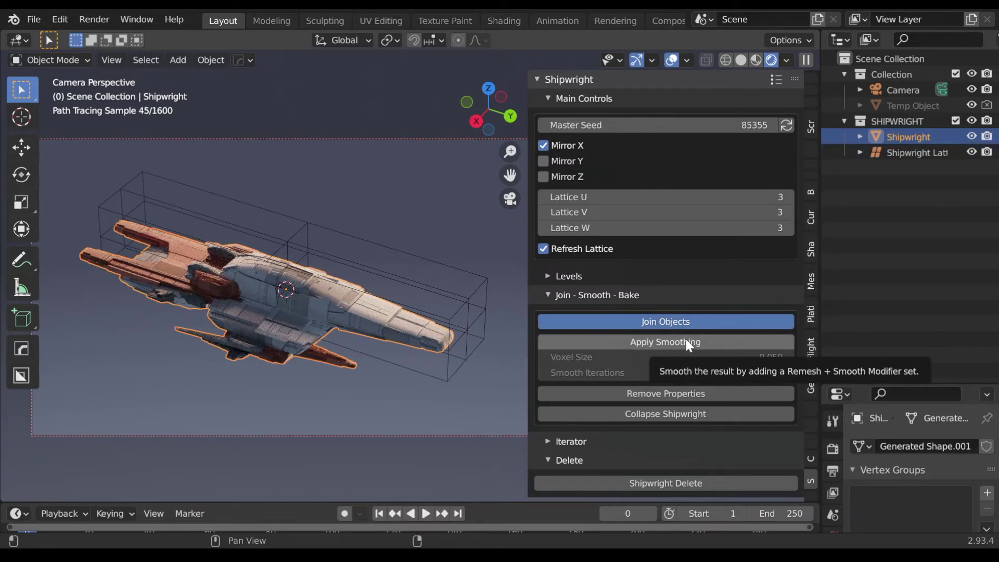
Step: Apply voxel smoothing to the joined ship and set Voxel Size to 0.01
click(715, 341)
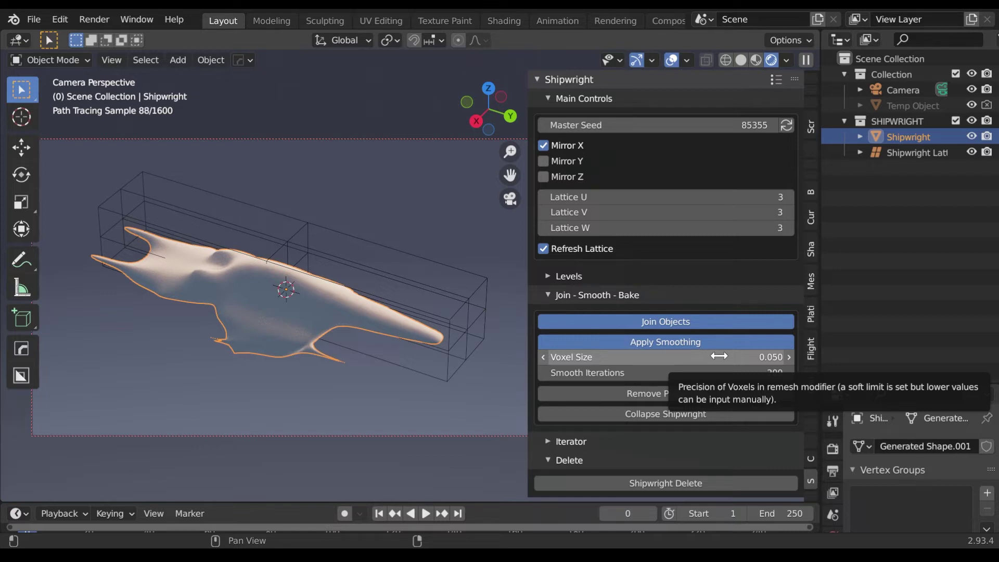
click(719, 356)
text(.01)
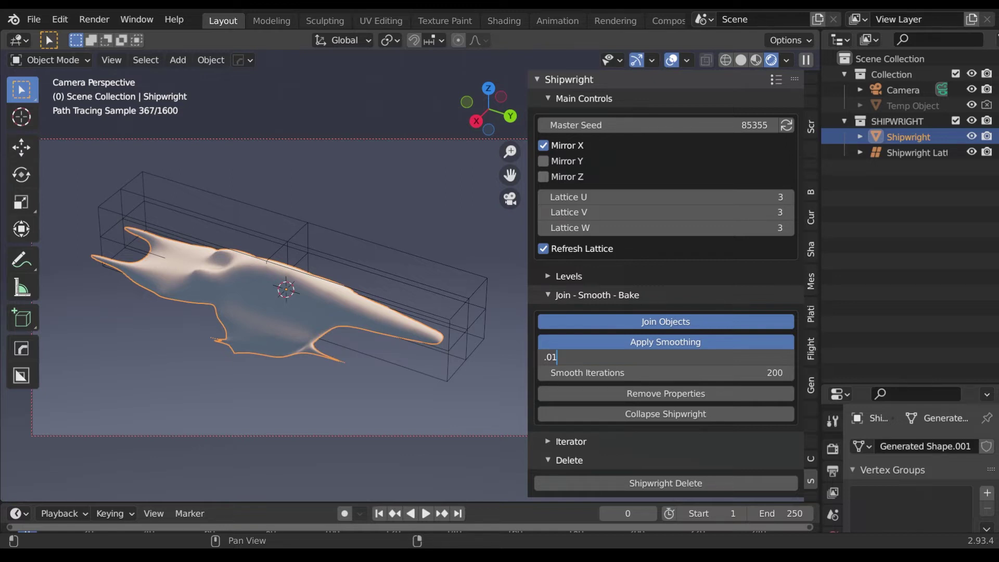
key(Return)
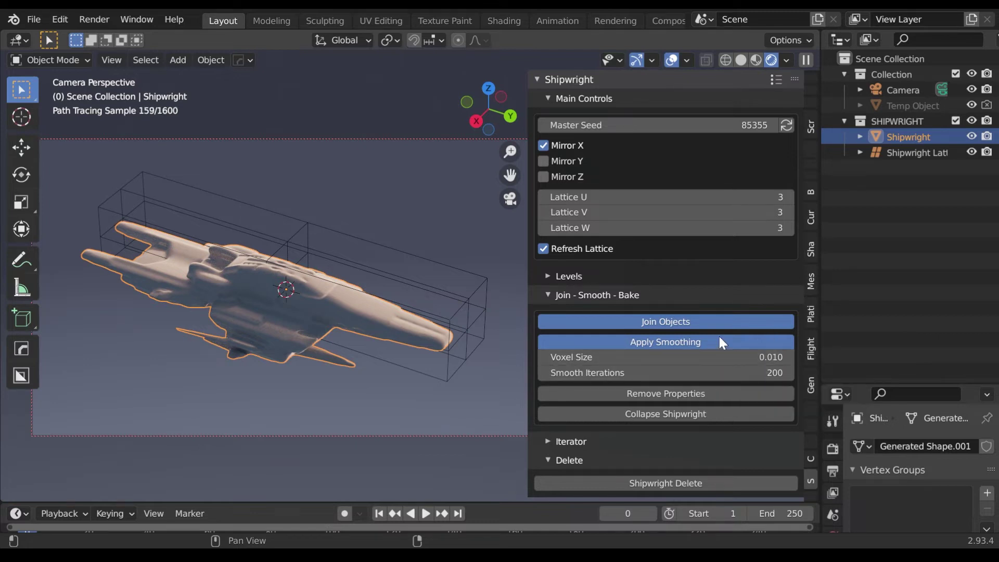
Step: Turn smoothing off, remove then restore the properties, and collapse the ship into a plain mesh
click(685, 339)
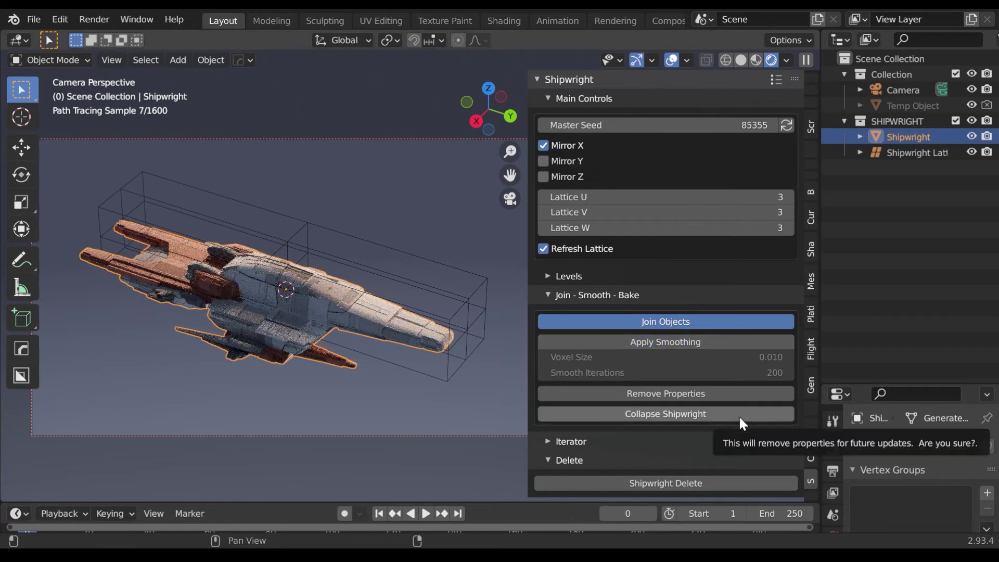
click(673, 396)
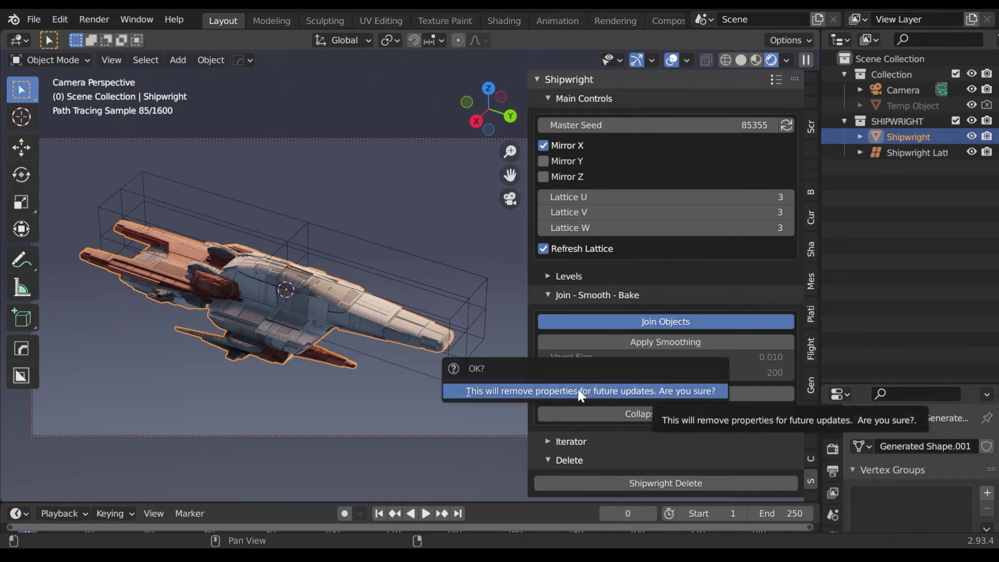
click(670, 389)
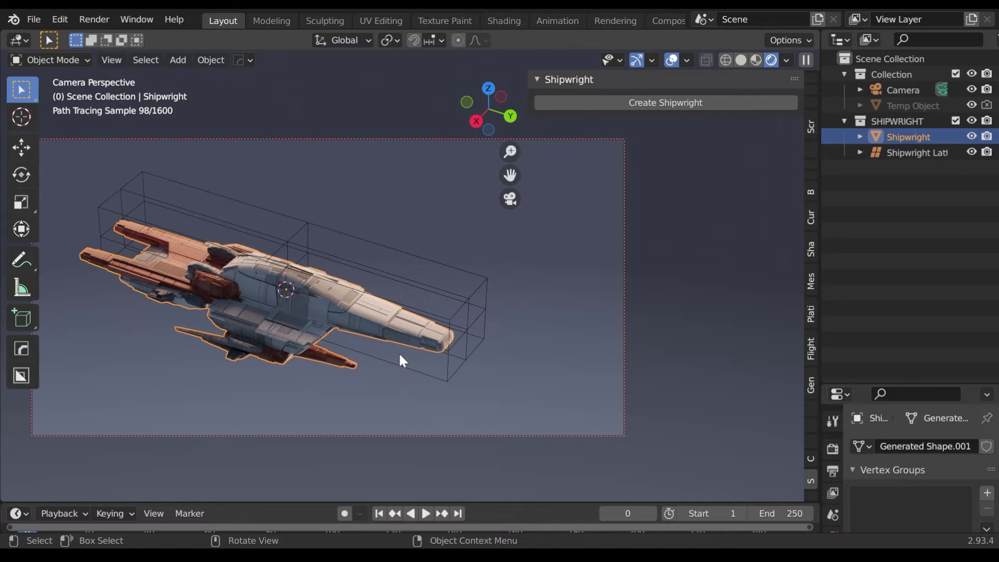
key(ctrl+z)
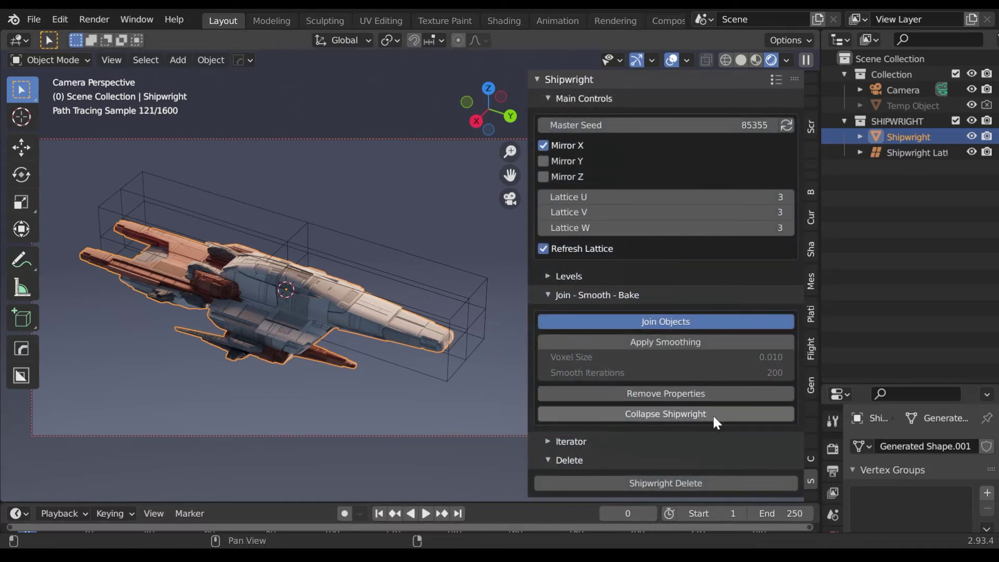
click(718, 417)
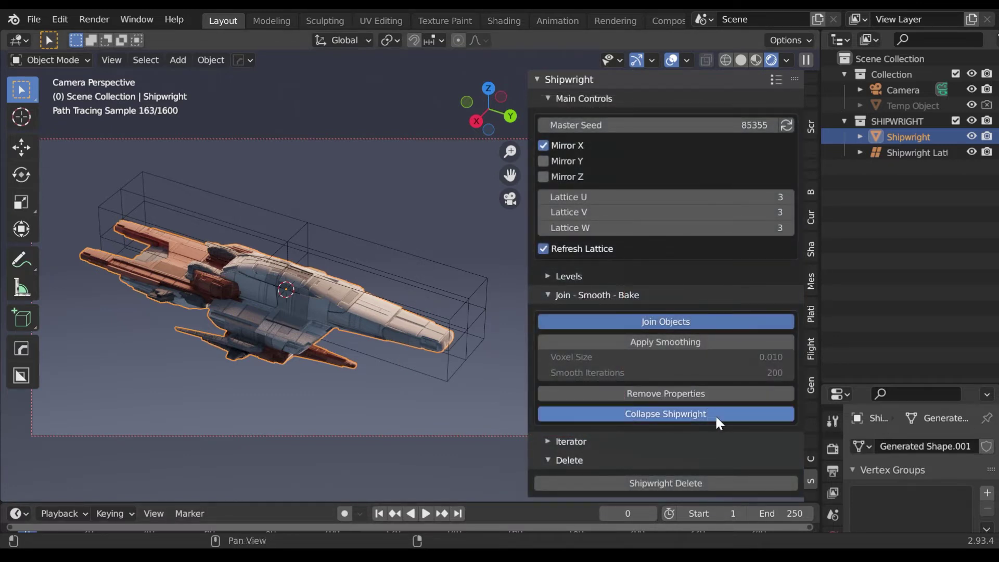
click(575, 419)
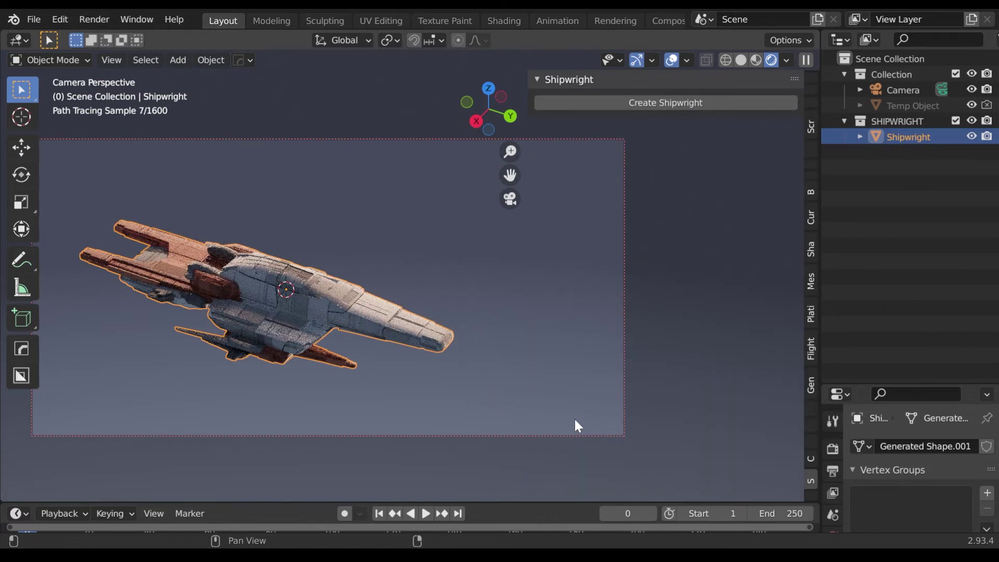
Step: Inspect the collapsed mesh, undo to the uncollapsed ship, then delete it and its lattice
key(Tab)
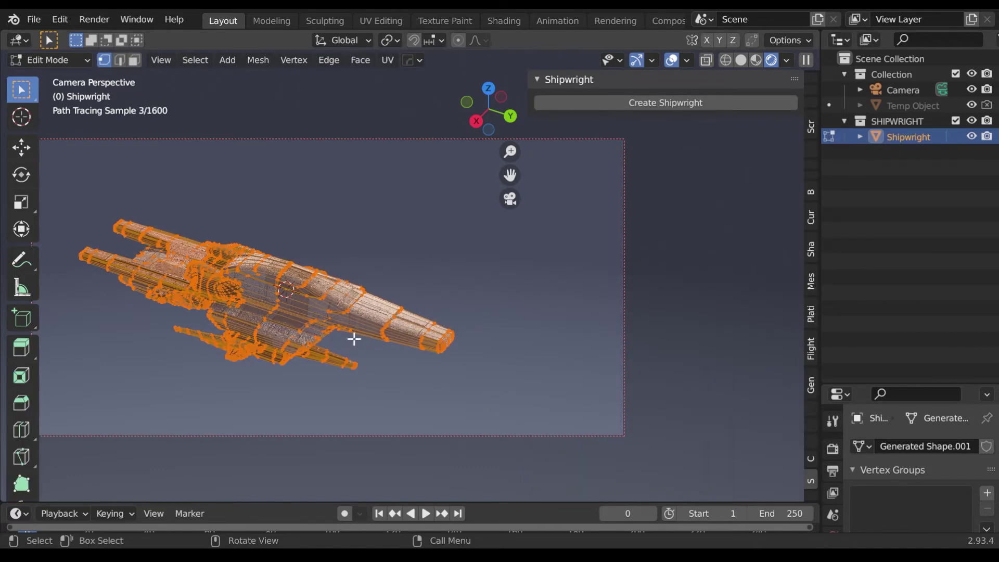
key(ctrl+z)
key(ctrl+z)
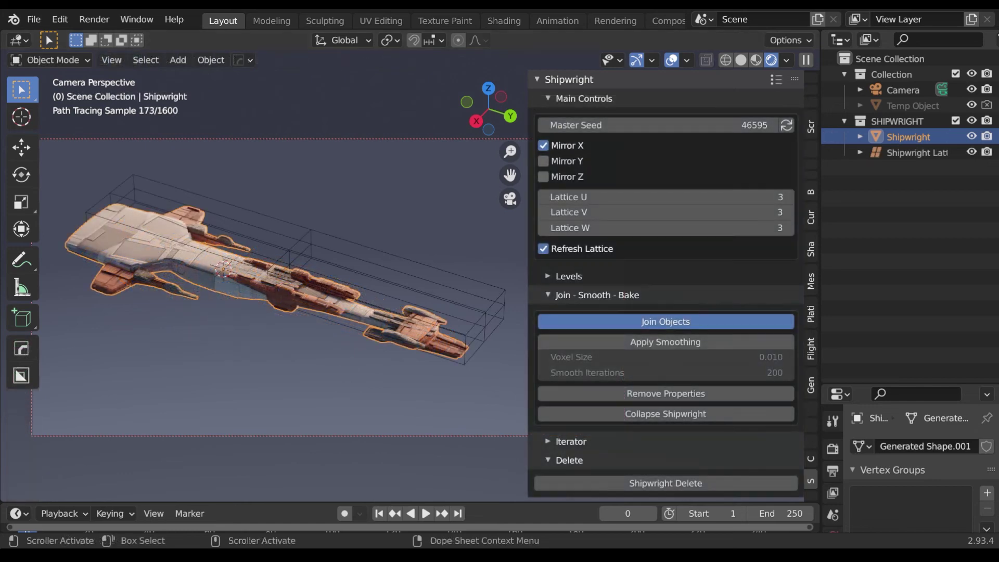
click(693, 483)
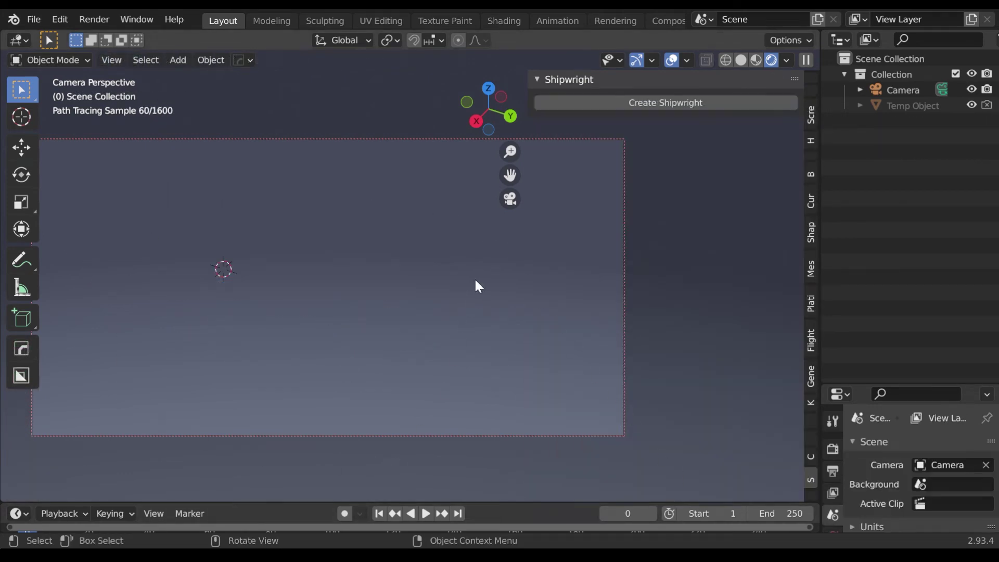
mouse_move(475, 286)
middle_down()
mouse_move(297, 269)
mouse_move(312, 260)
mouse_move(433, 304)
mouse_move(405, 287)
middle_up()
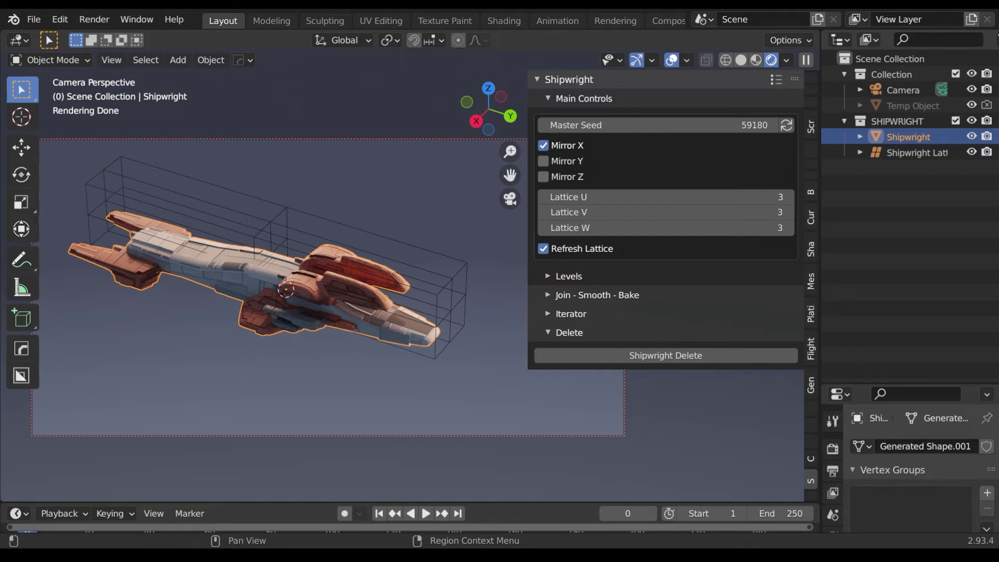
Step: Show the Iterator settings with Seed Range 0–50 and start the batch render
click(552, 312)
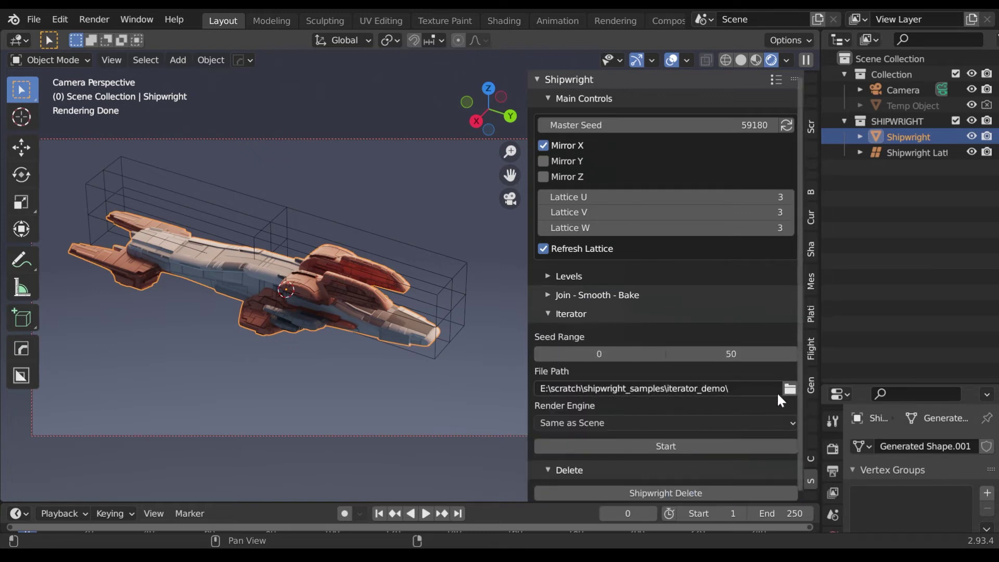
click(686, 442)
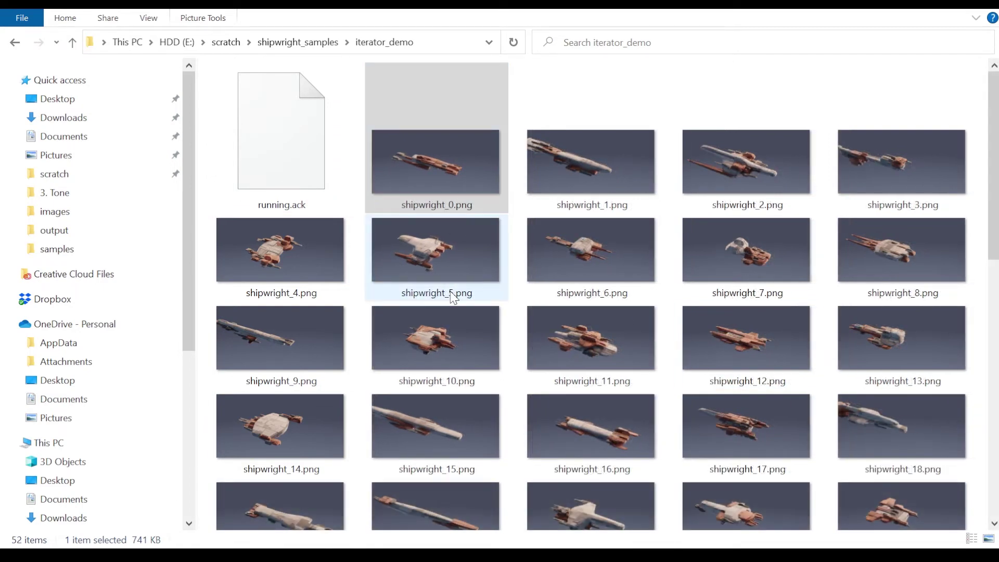
Step: Scroll through the iterator_demo thumbnails and select shipwright_47.png
scroll(448, 288, down, 5)
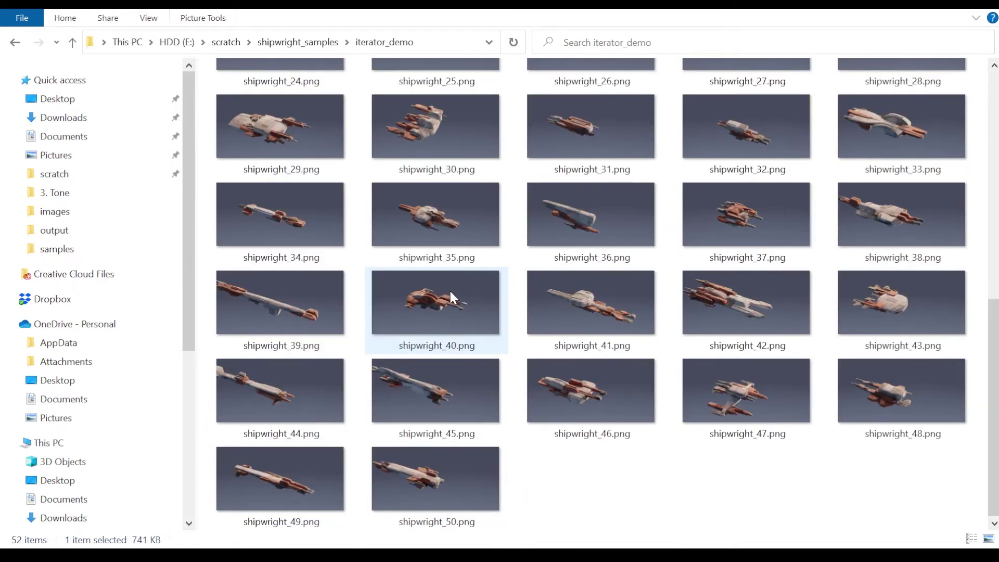
click(714, 410)
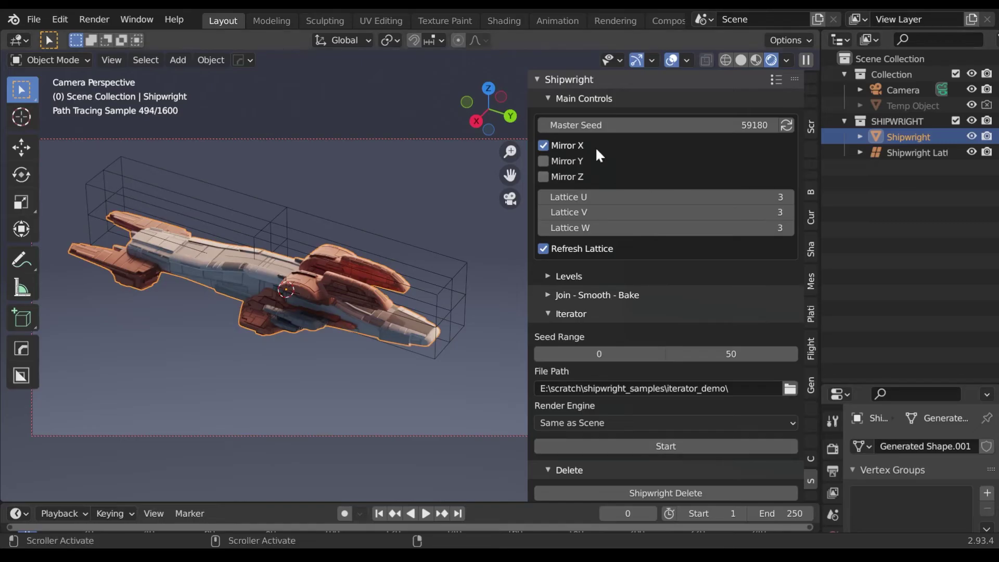
Step: Set the Shipwright Master Seed field to 47
click(596, 127)
text(47)
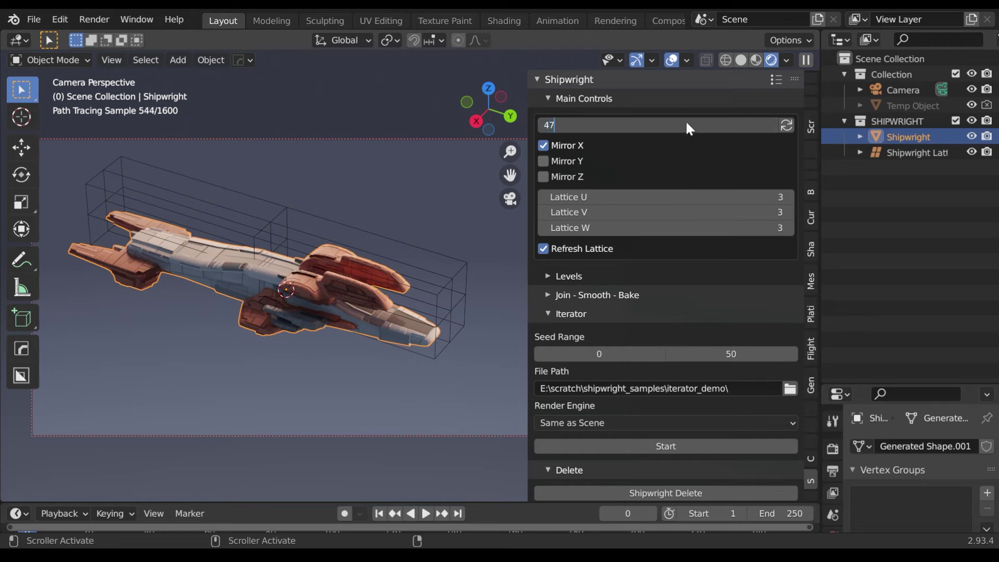
key(Return)
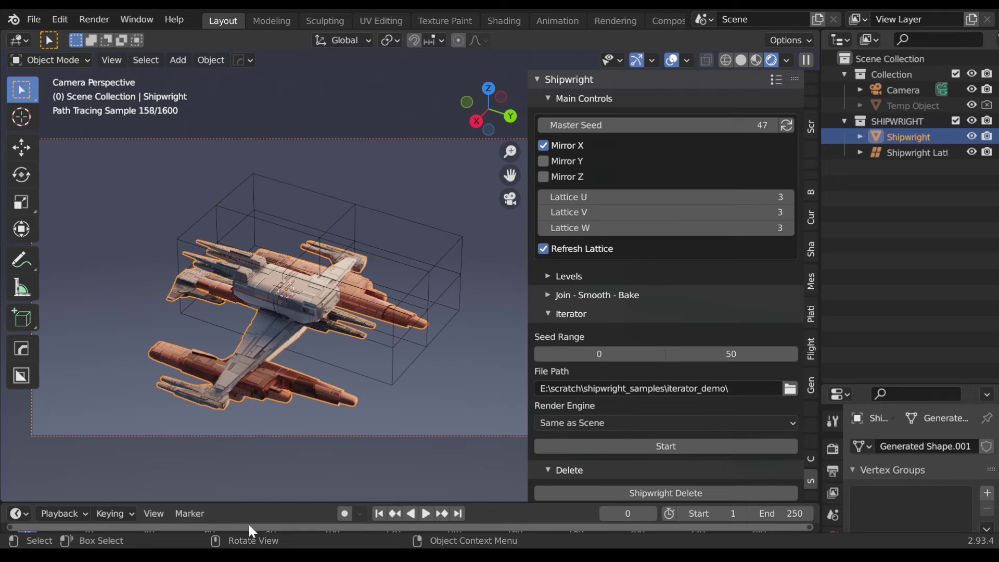
Step: Create a new General file and delete the default cube
click(34, 19)
mouse_move(44, 35)
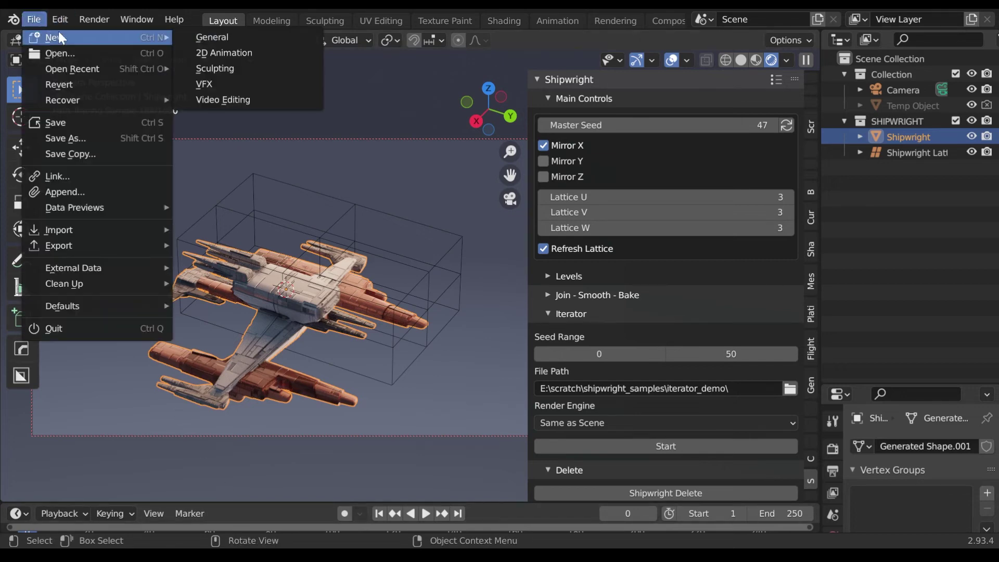
click(191, 35)
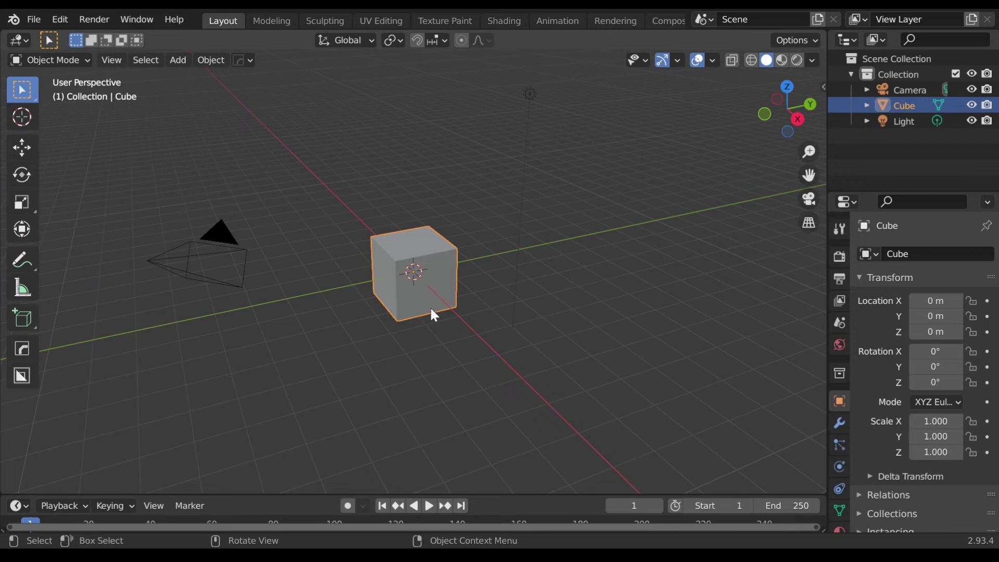
key(Delete)
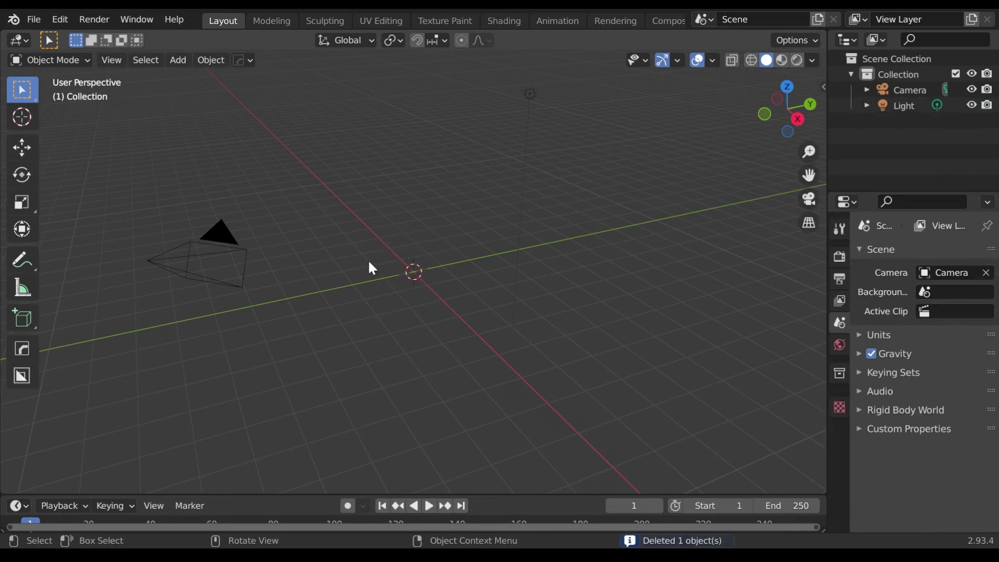
Step: Add a Shipwright ship (master seed 458630) from the Mesh menu, select it, and show its controls
key(shift+a)
mouse_move(211, 99)
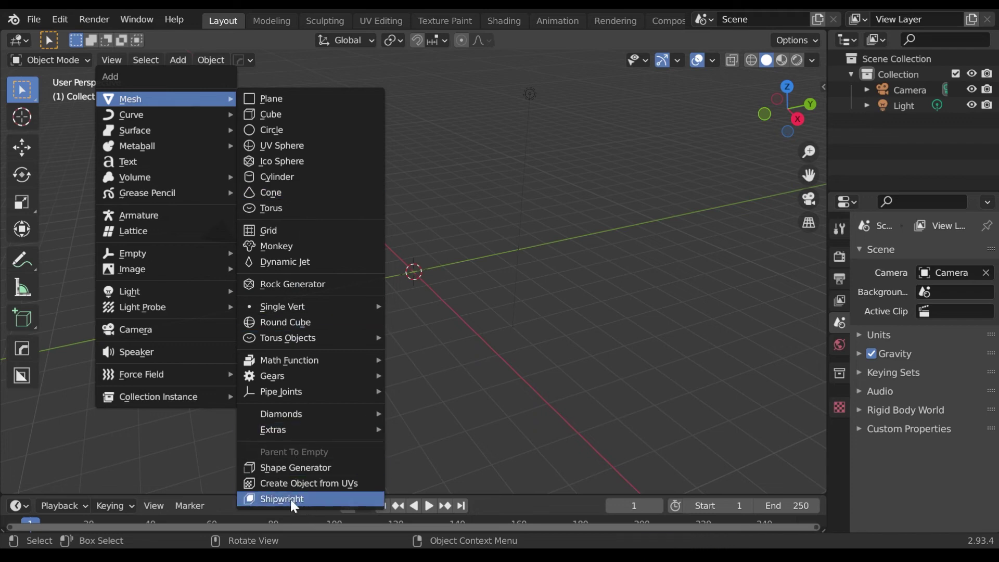
click(326, 501)
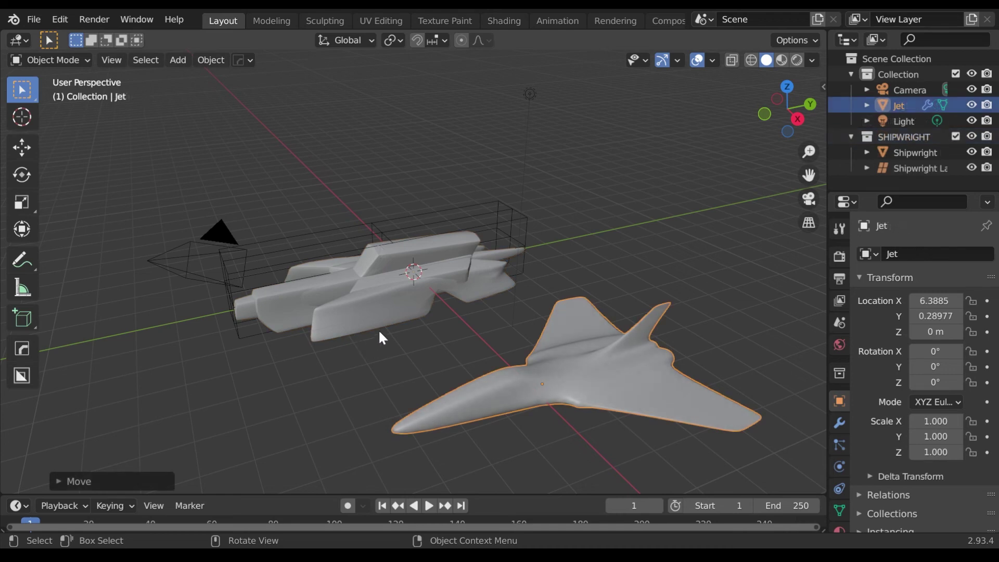
click(388, 303)
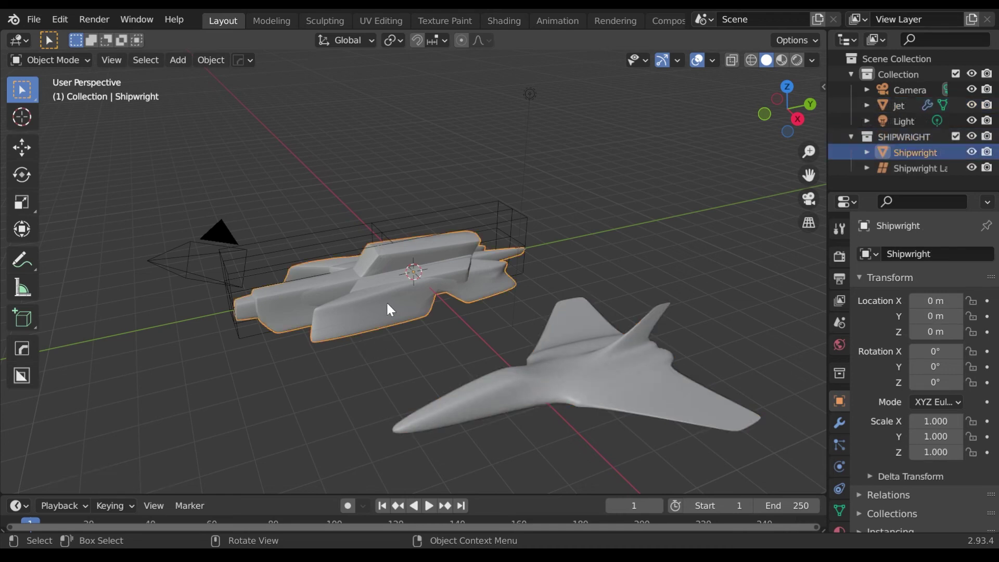
key(n)
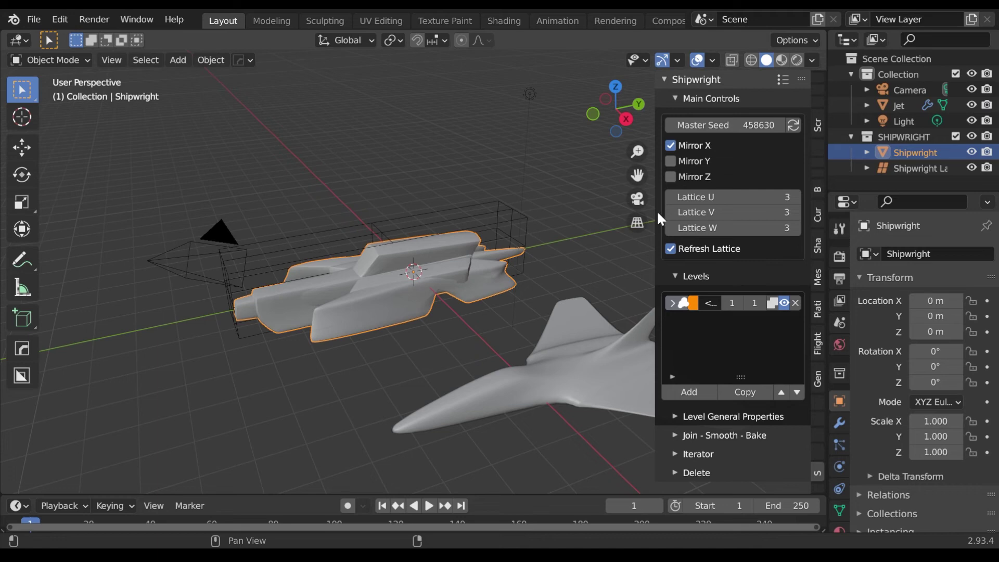
Step: In Level General Properties, set the level source to Object and pick the Jet
drag(653, 213, 622, 212)
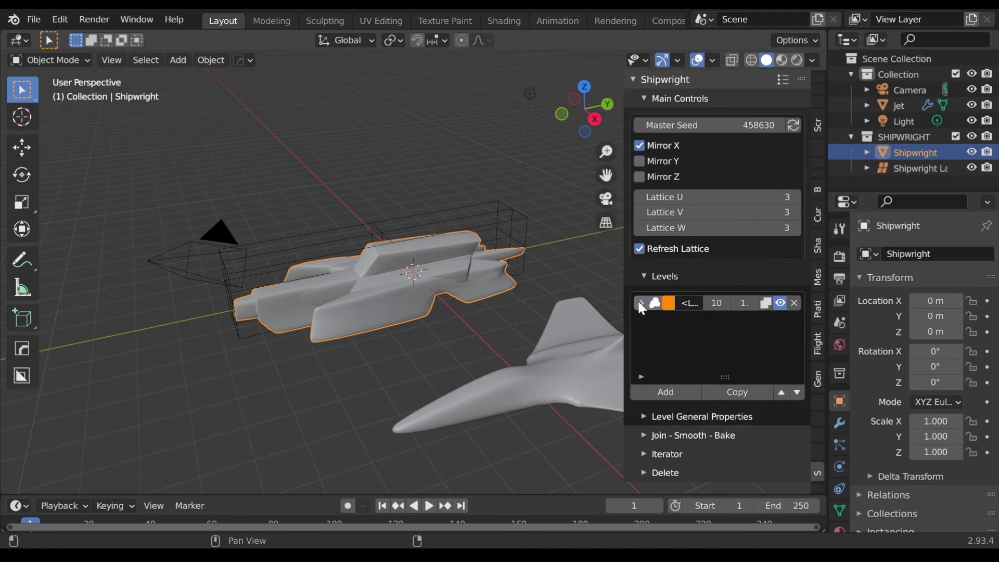
click(643, 415)
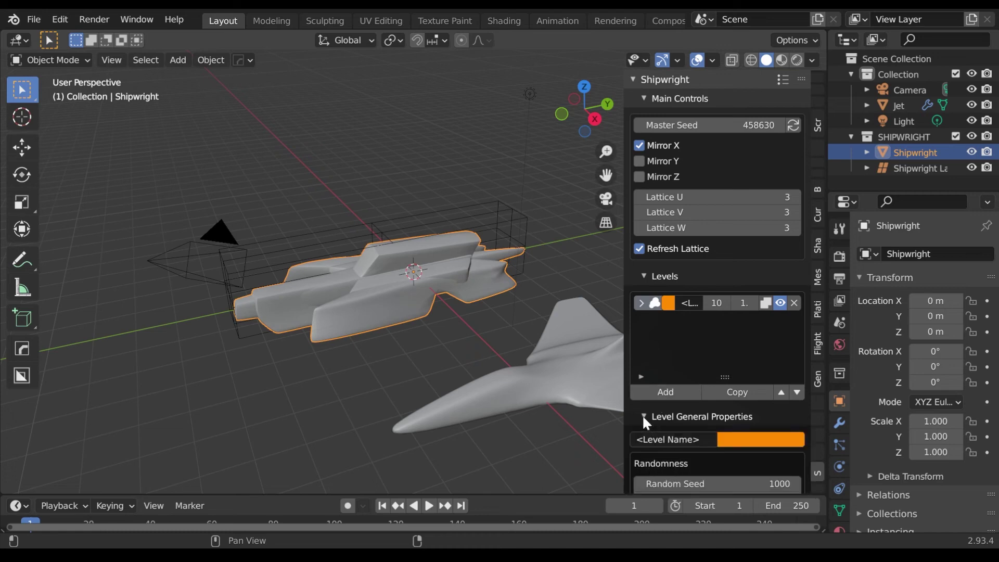
scroll(642, 414, down, 8)
scroll(660, 409, down, 4)
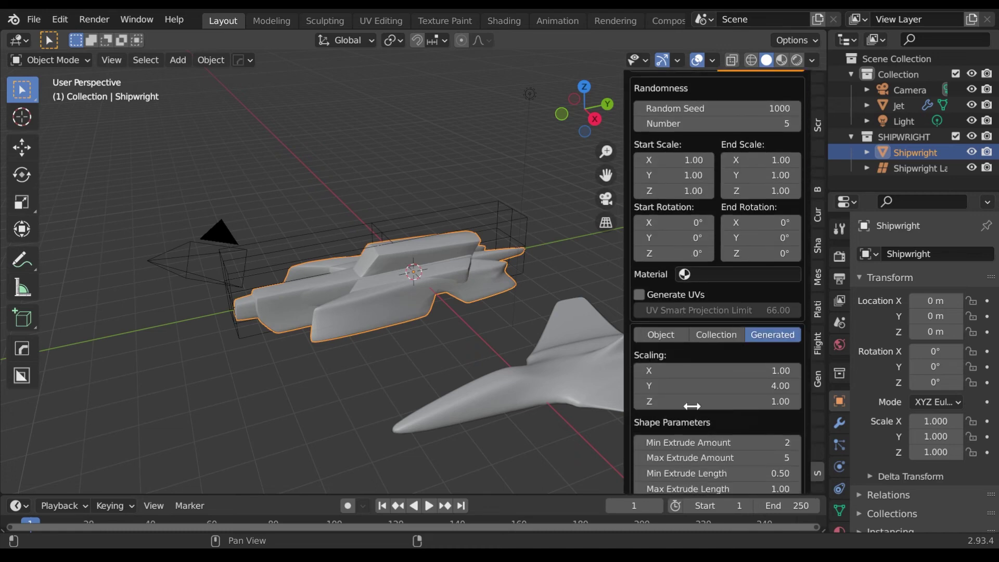
click(665, 332)
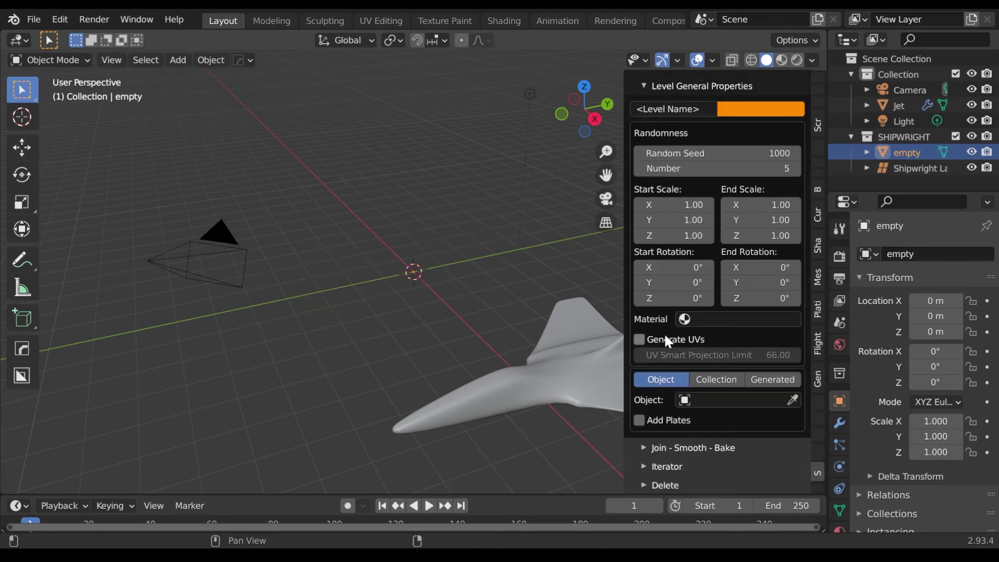
click(792, 400)
click(570, 358)
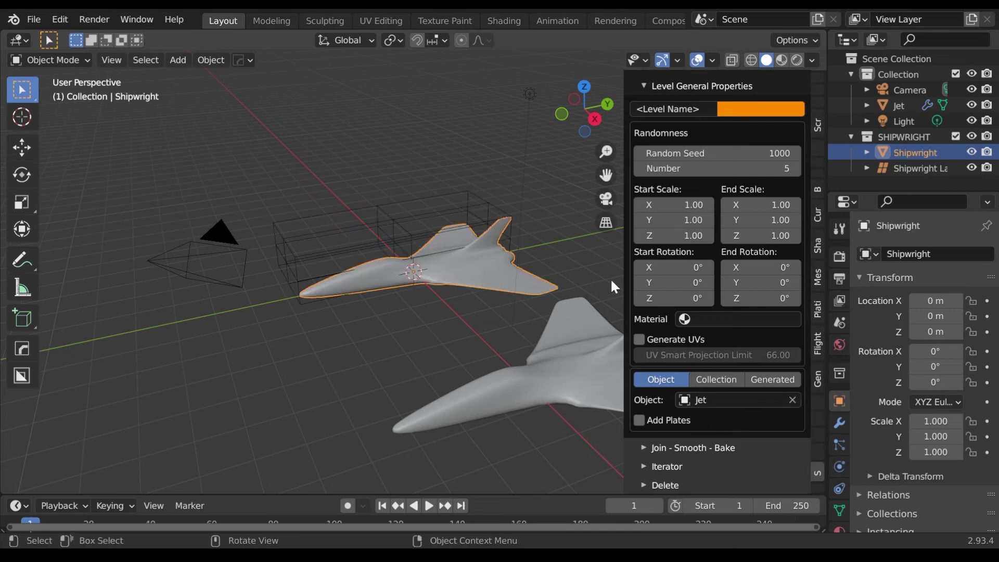
Step: Set the level's Number to 1 and rename the level to Jet
scroll(655, 271, up, 4)
click(717, 252)
text(1)
key(Return)
scroll(676, 224, up, 2)
scroll(678, 220, up, 3)
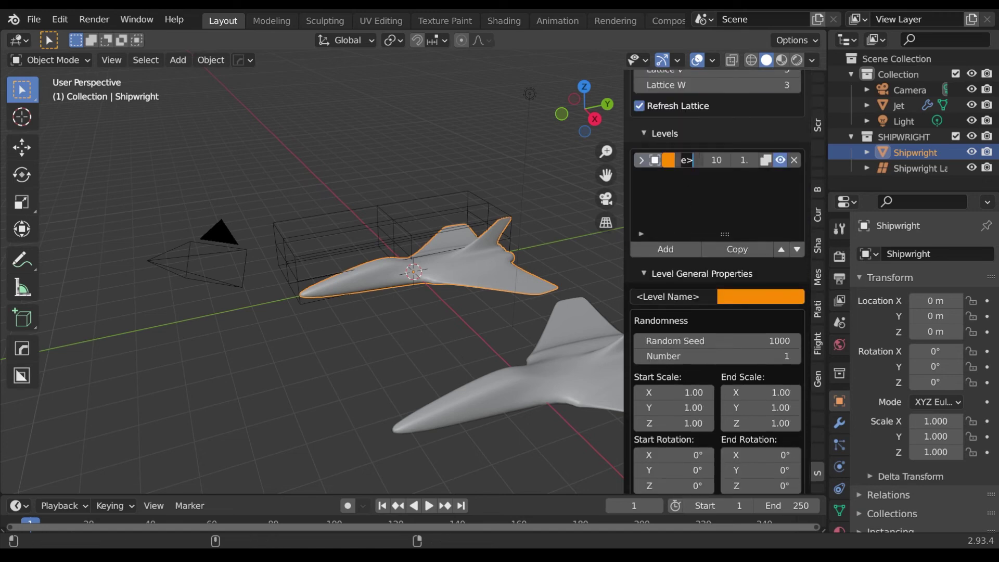
text(Jet)
key(Return)
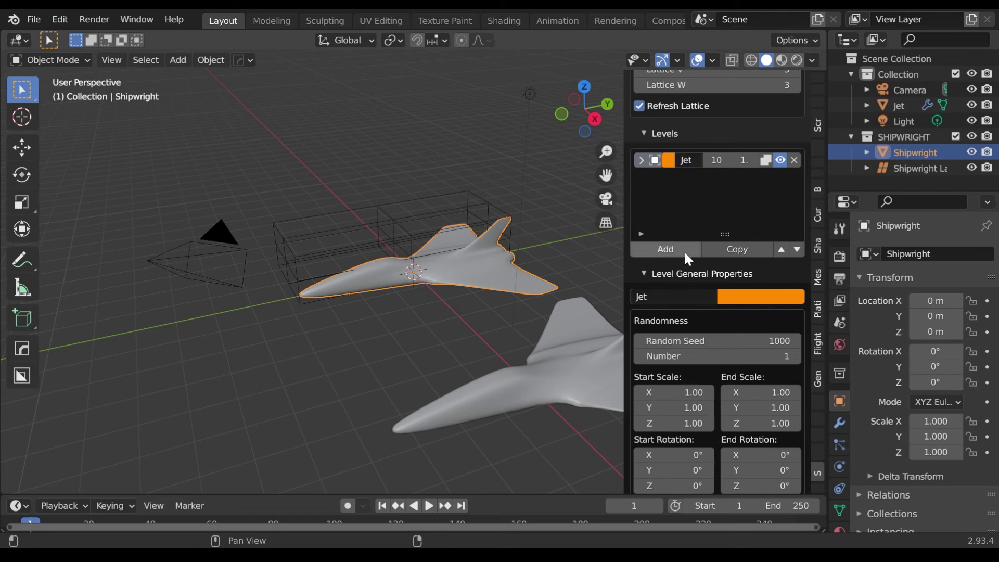
Step: Add a second level under Levels and set its scale value to 0.3
click(663, 249)
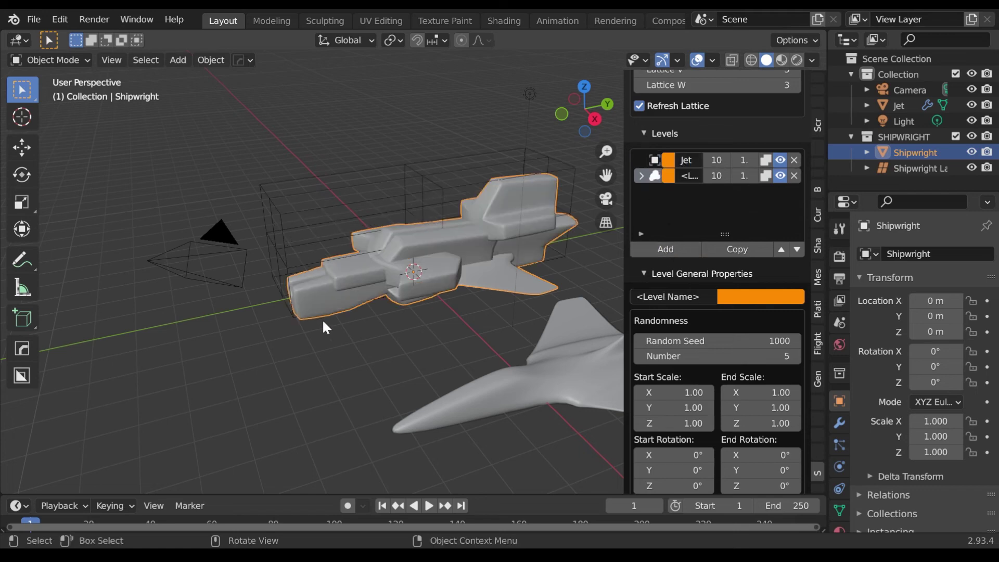
middle_drag(324, 321, 525, 304)
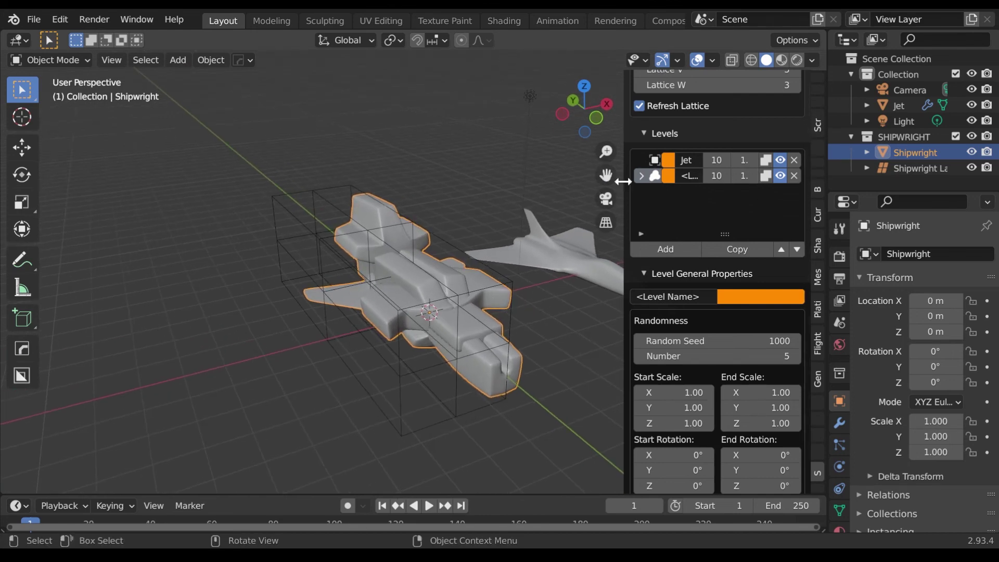
drag(623, 181, 570, 182)
click(731, 176)
text(1.0)
key(BackSpace)
key(BackSpace)
key(BackSpace)
text(0.3)
key(Return)
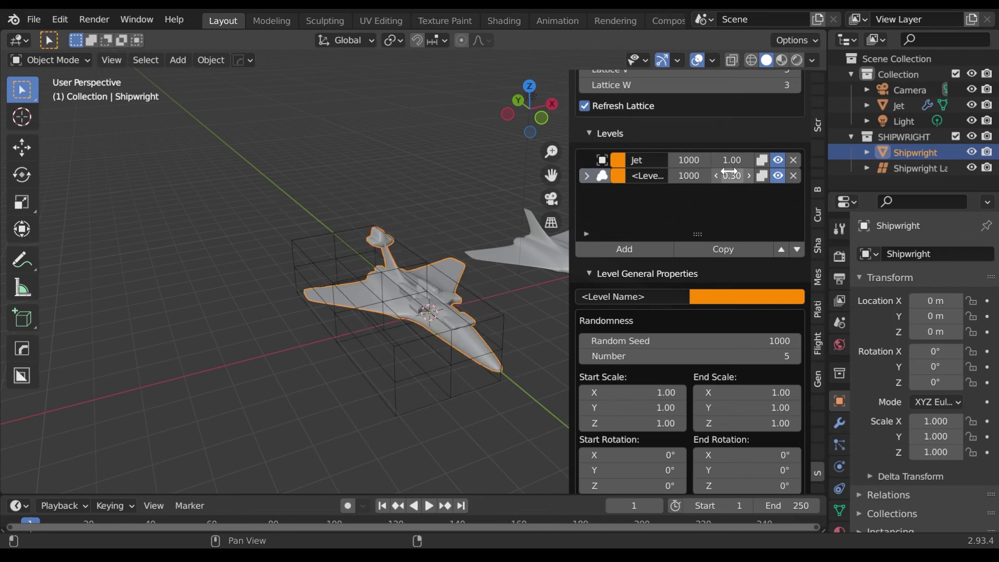
middle_drag(384, 321, 211, 342)
Step: Randomize the master seed several times, orbiting to view each ship variant
scroll(793, 120, up, 6)
click(793, 125)
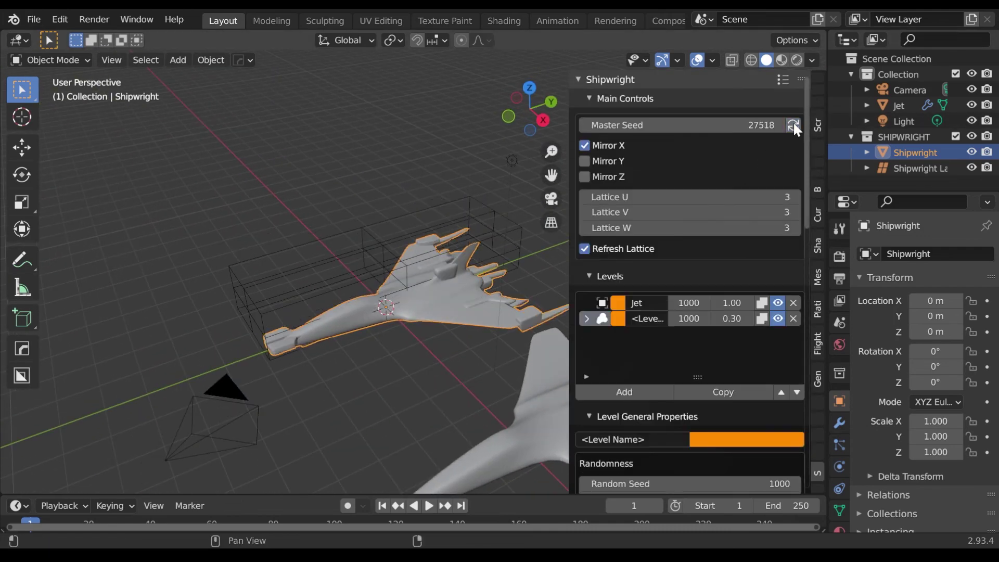
click(792, 125)
click(793, 125)
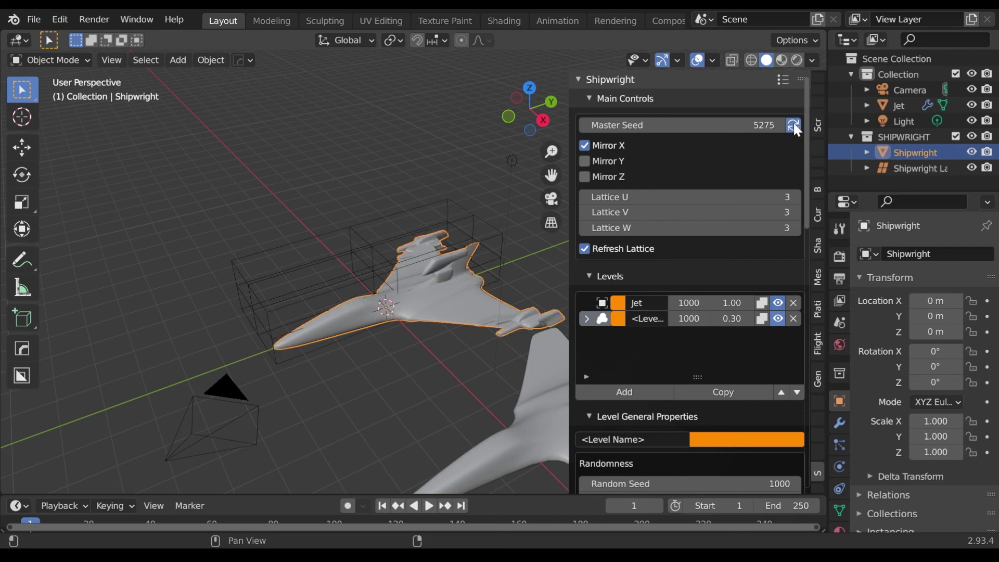
click(792, 125)
click(793, 125)
middle_drag(391, 294, 624, 191)
scroll(482, 322, up, 3)
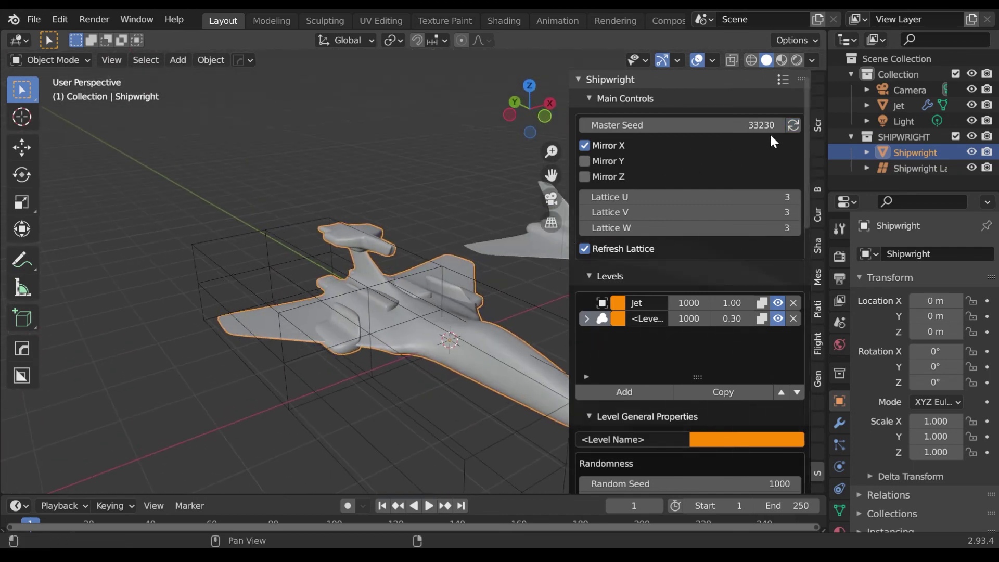
click(793, 125)
click(792, 124)
scroll(332, 348, down, 3)
middle_drag(332, 348, 332, 317)
Step: Keep re-rolling the master seed until settling on seed 1380
click(792, 125)
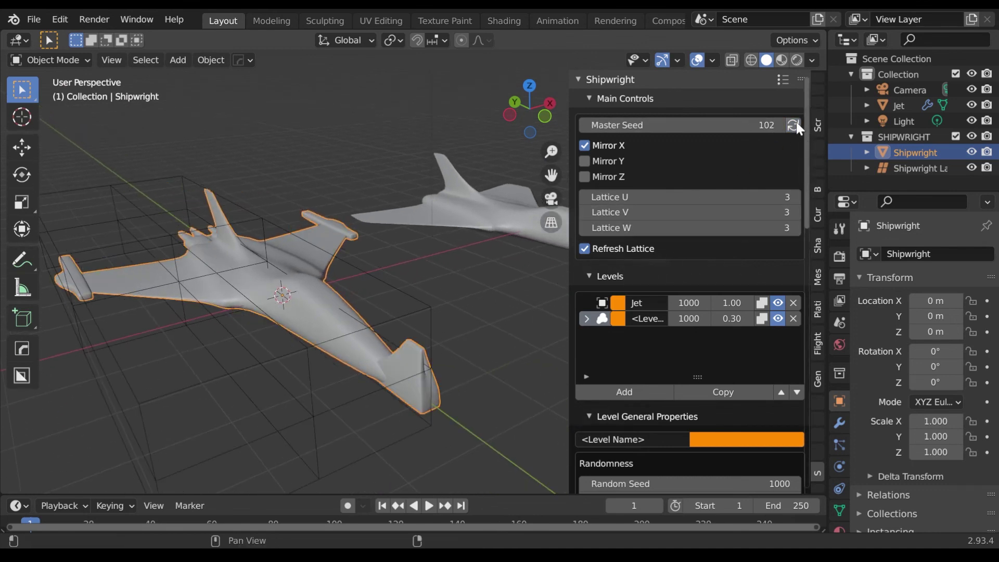
click(792, 124)
click(792, 125)
click(794, 126)
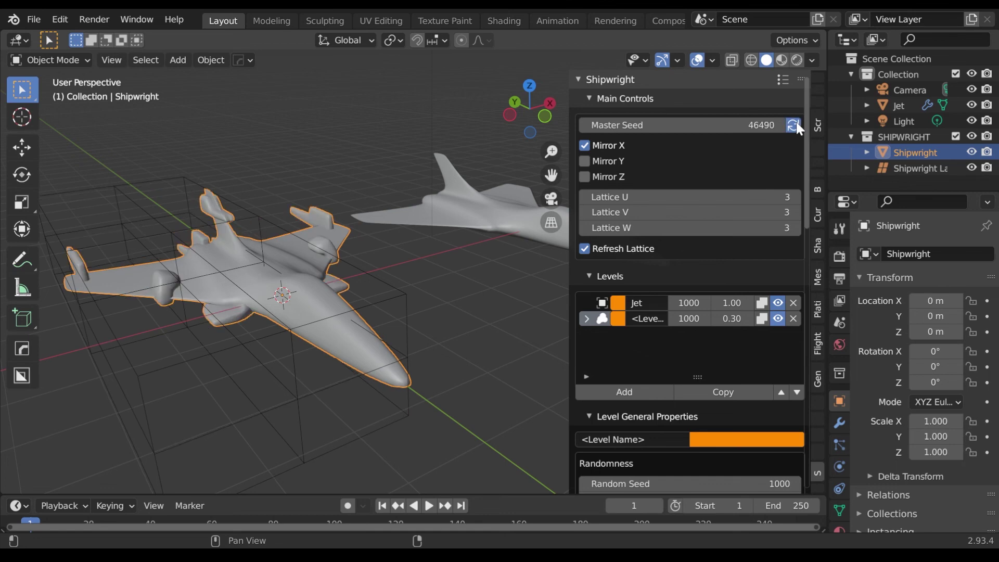
click(793, 125)
click(793, 125)
click(793, 125)
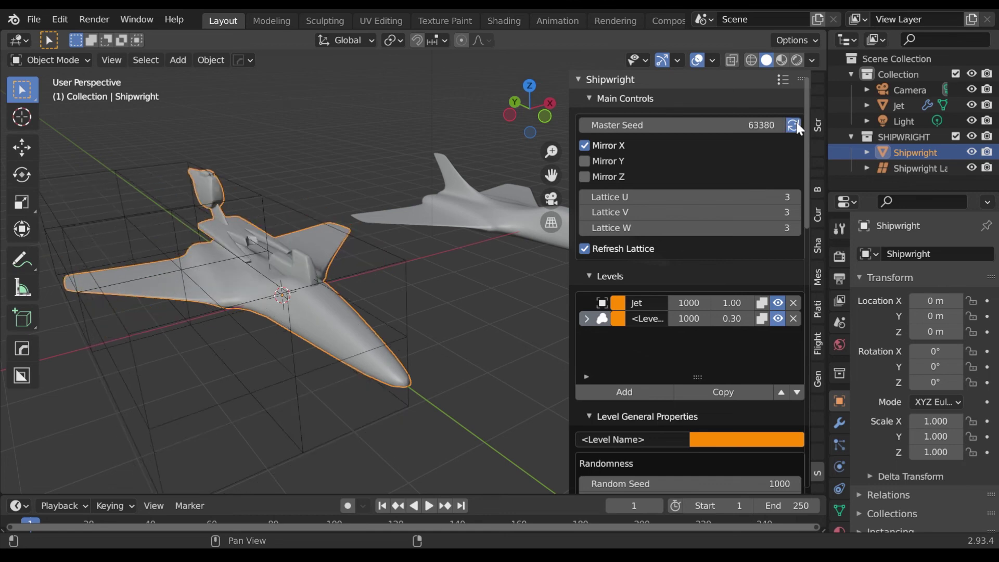
click(794, 125)
click(793, 125)
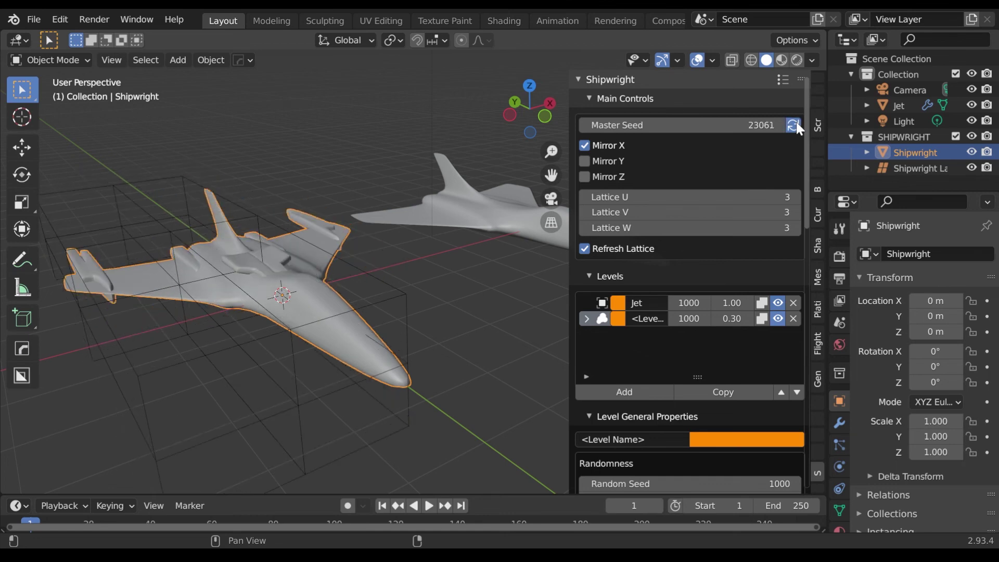
click(793, 125)
click(793, 125)
click(793, 125)
click(792, 125)
click(793, 125)
click(792, 125)
click(793, 124)
click(794, 125)
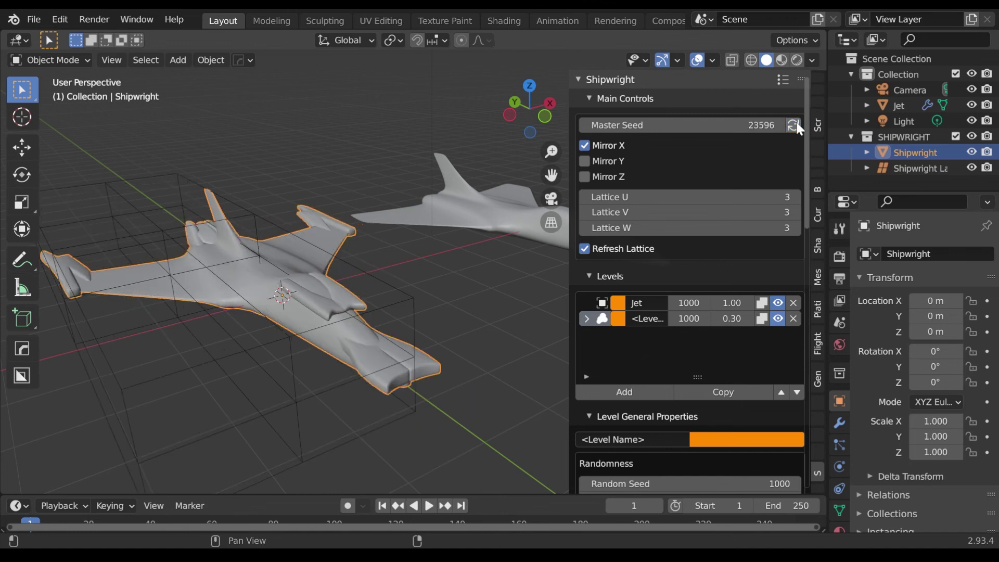
click(792, 125)
click(793, 124)
click(792, 126)
click(792, 125)
click(793, 125)
click(793, 126)
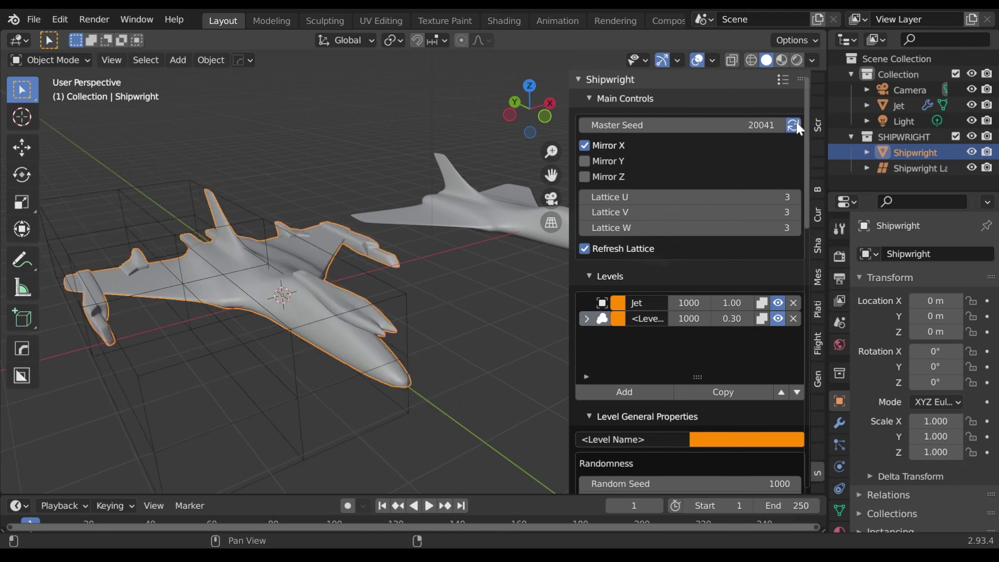
click(793, 124)
click(793, 125)
click(793, 125)
click(793, 125)
click(793, 124)
click(793, 126)
click(793, 125)
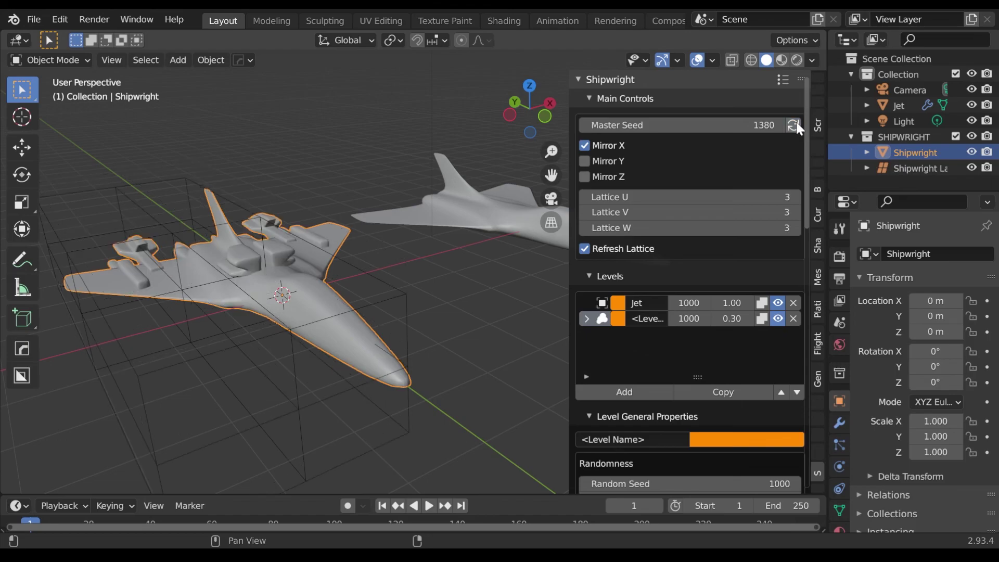